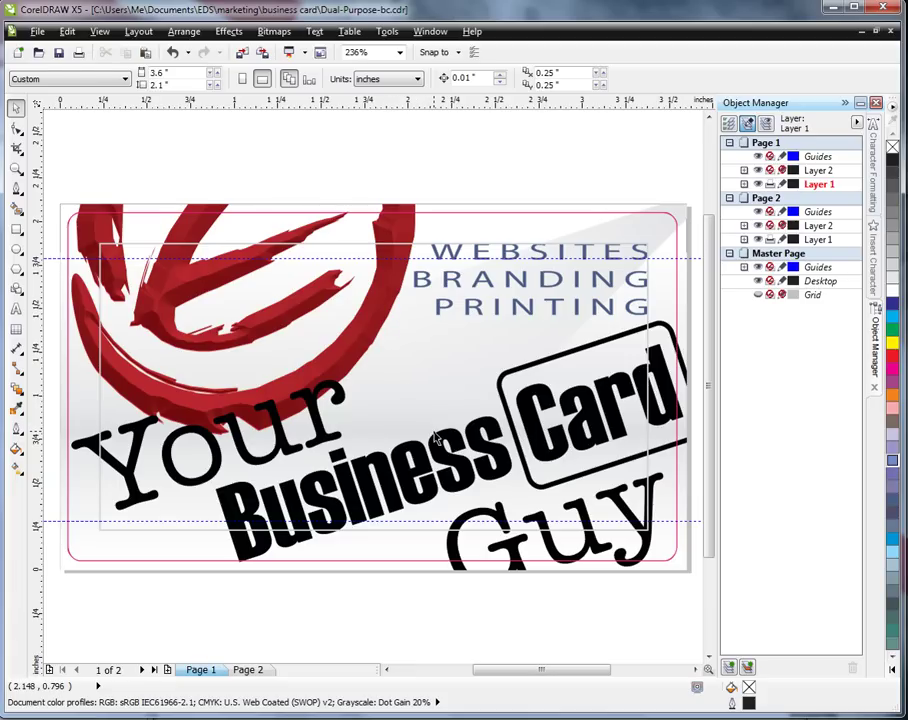
# Step: Show page 2 of Dual-Purpose-bc.cdr, with the portrait photo and contact details
pyautogui.click(250, 670)
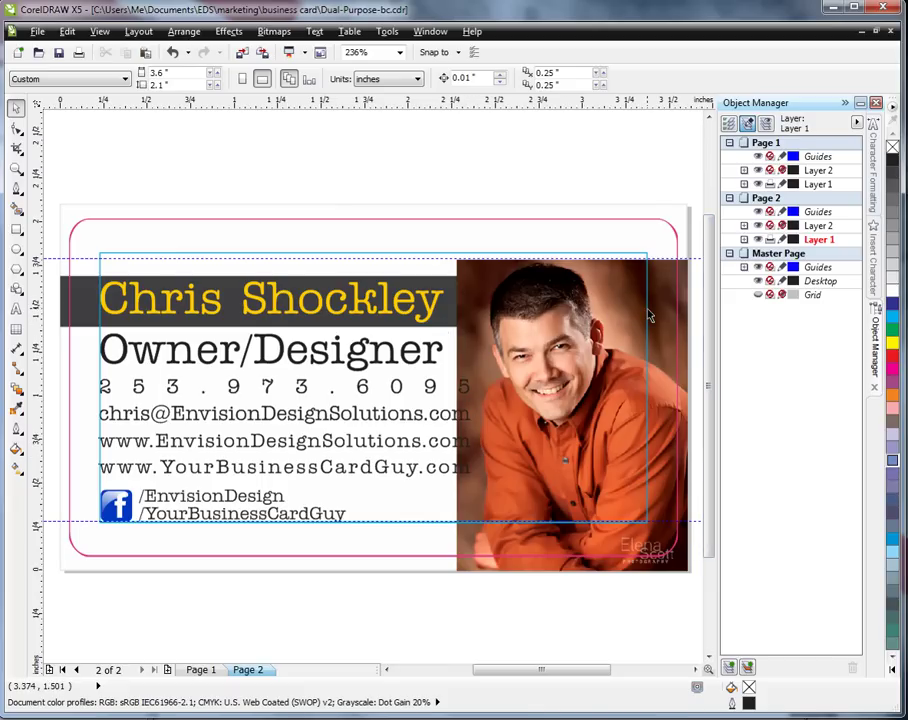
# Step: Select the portrait photo bitmap on page 2 and zoom in briefly to inspect it
pyautogui.click(613, 296)
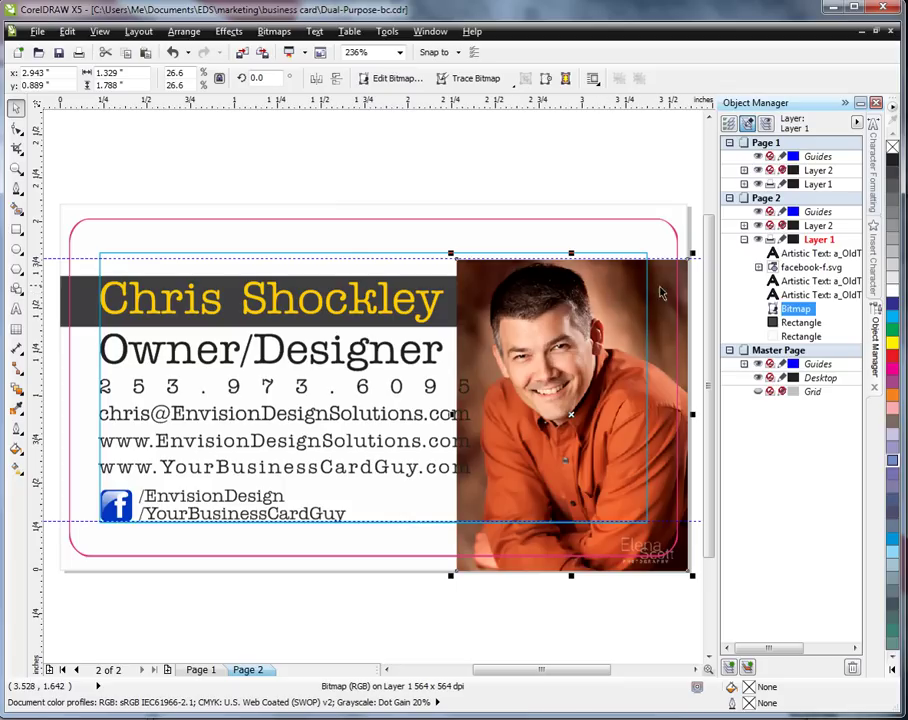
pyautogui.scroll(3, 624, 298)
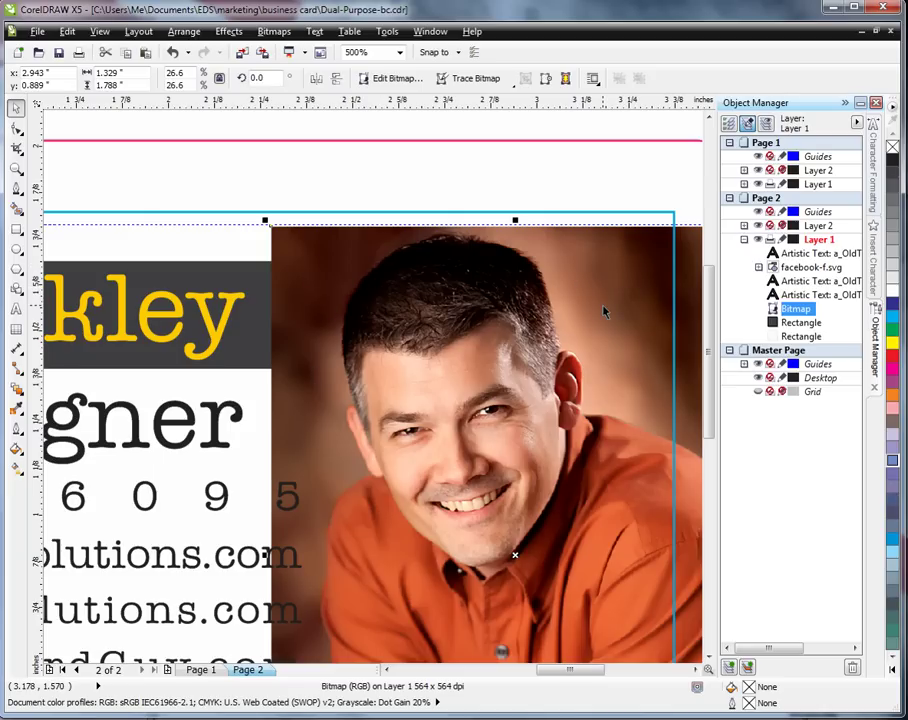
pyautogui.scroll(-3, 643, 299)
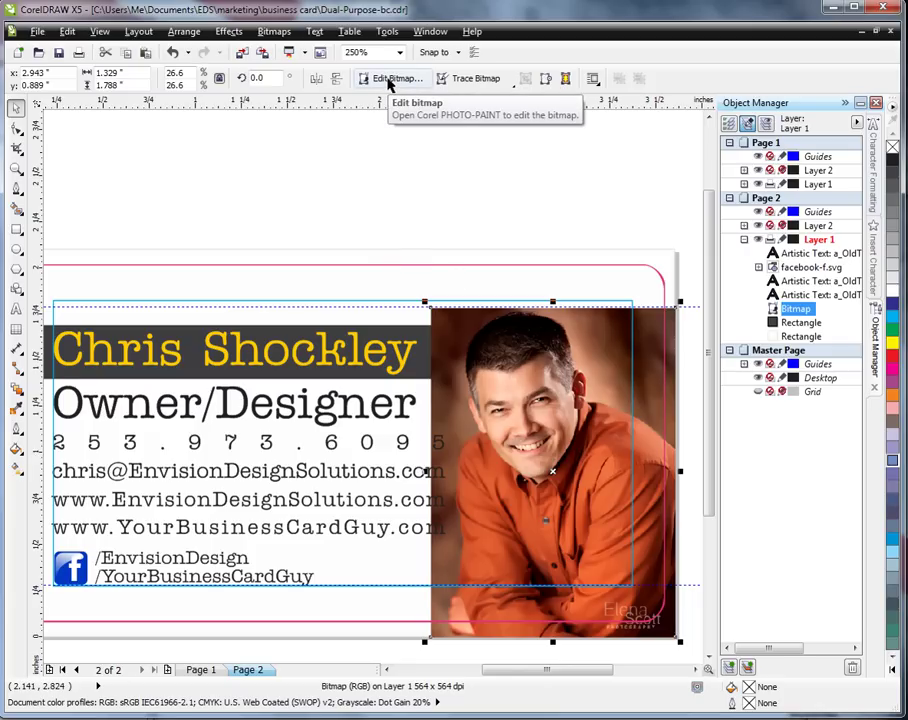
# Step: Open the portrait photo in PHOTO-PAINT and launch Image > Cutout Lab on it
pyautogui.click(388, 84)
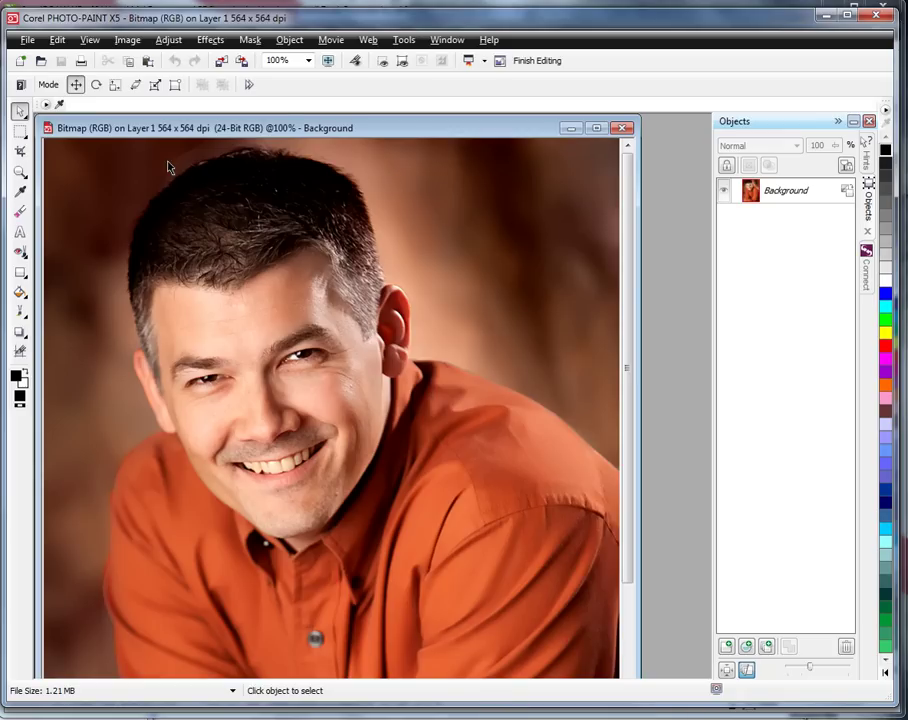
pyautogui.click(127, 40)
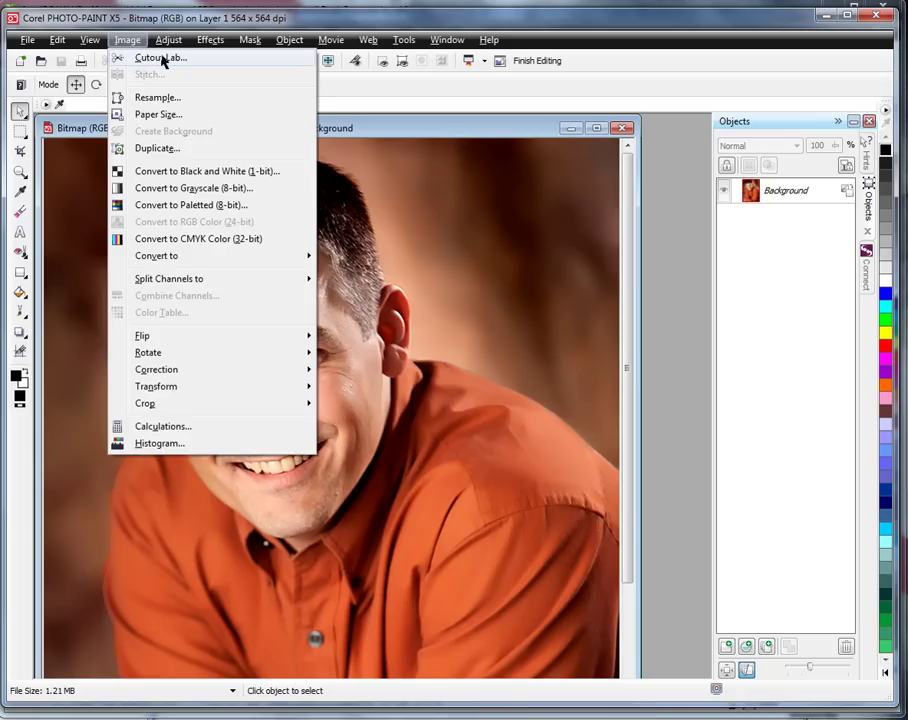
pyautogui.click(160, 58)
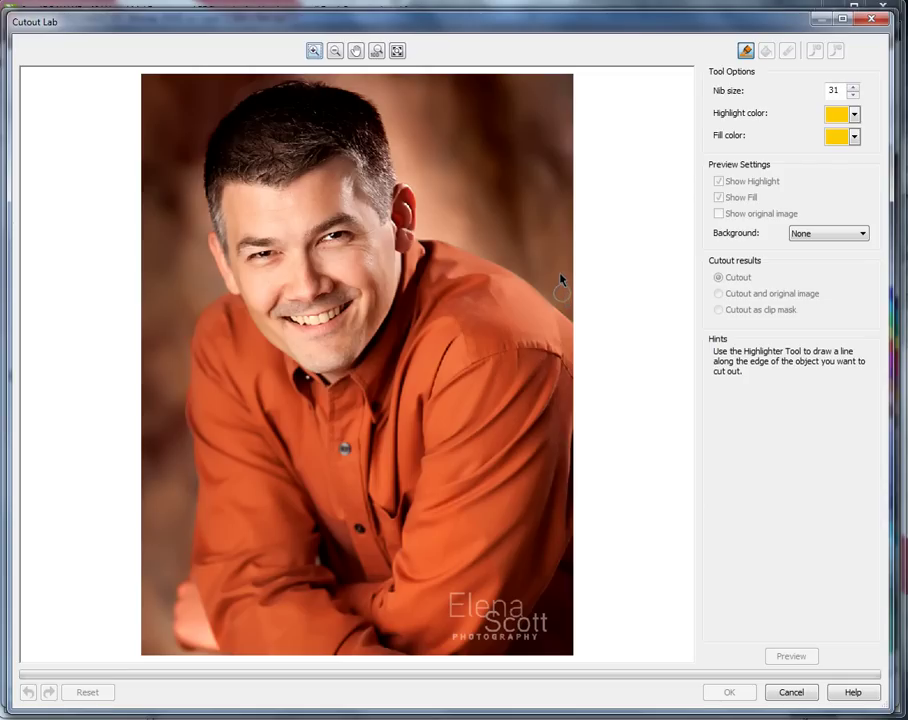
# Step: Set the highlighter nib size to 30 and highlight from the right shoulder along the hair
pyautogui.doubleClick(836, 91)
pyautogui.write('3')
pyautogui.scroll(1, 573, 327)
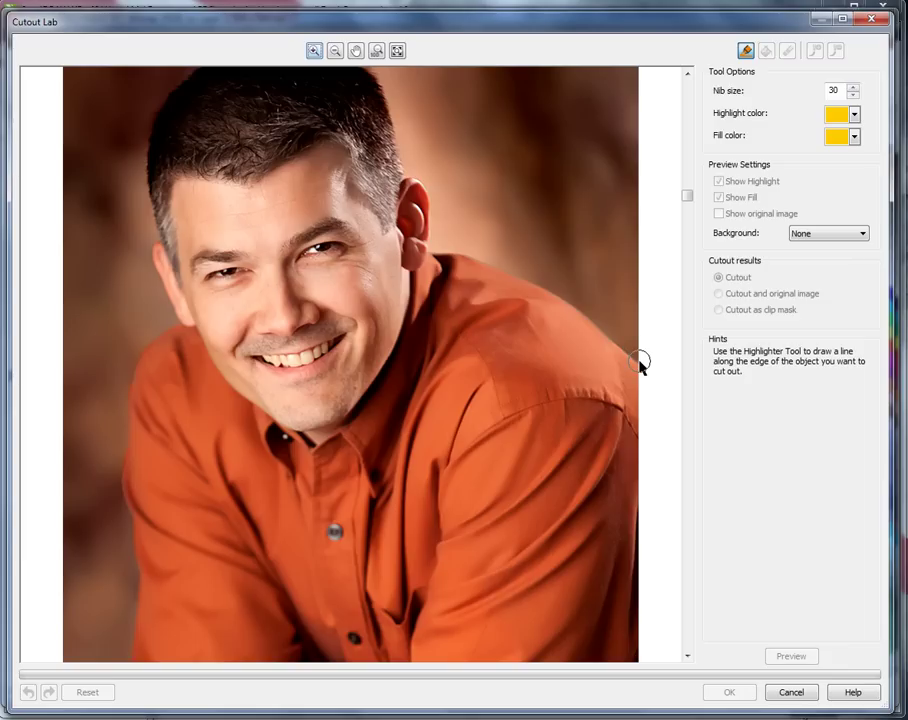
pyautogui.moveTo(640, 365)
pyautogui.mouseDown()
pyautogui.moveTo(560, 302)
pyautogui.moveTo(464, 257)
pyautogui.moveTo(427, 257)
pyautogui.moveTo(428, 192)
pyautogui.moveTo(406, 178)
pyautogui.moveTo(382, 92)
pyautogui.mouseUp()
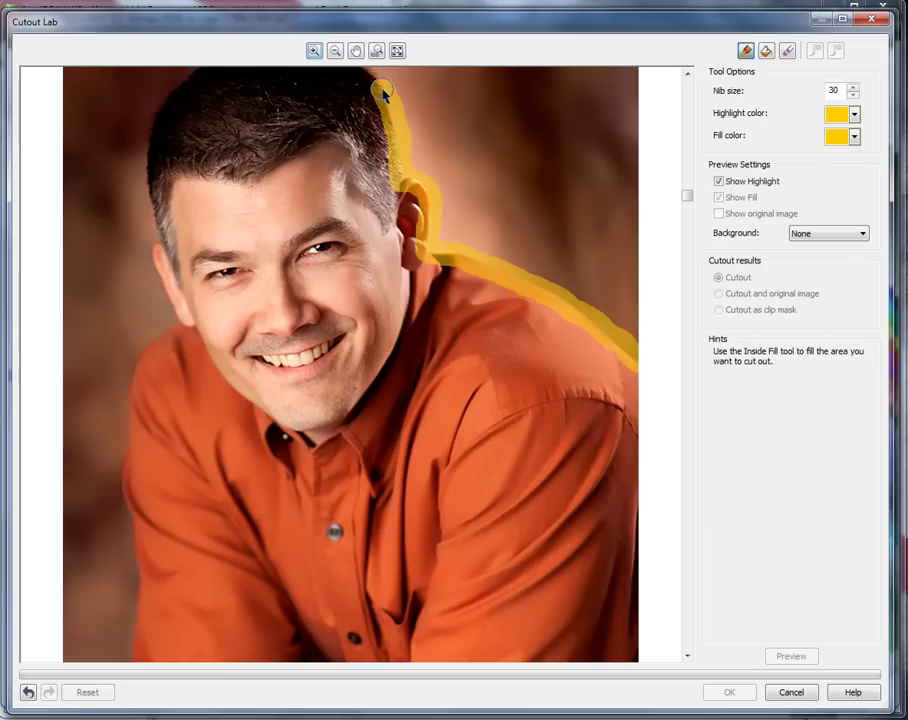
pyautogui.scroll(-1, 507, 308)
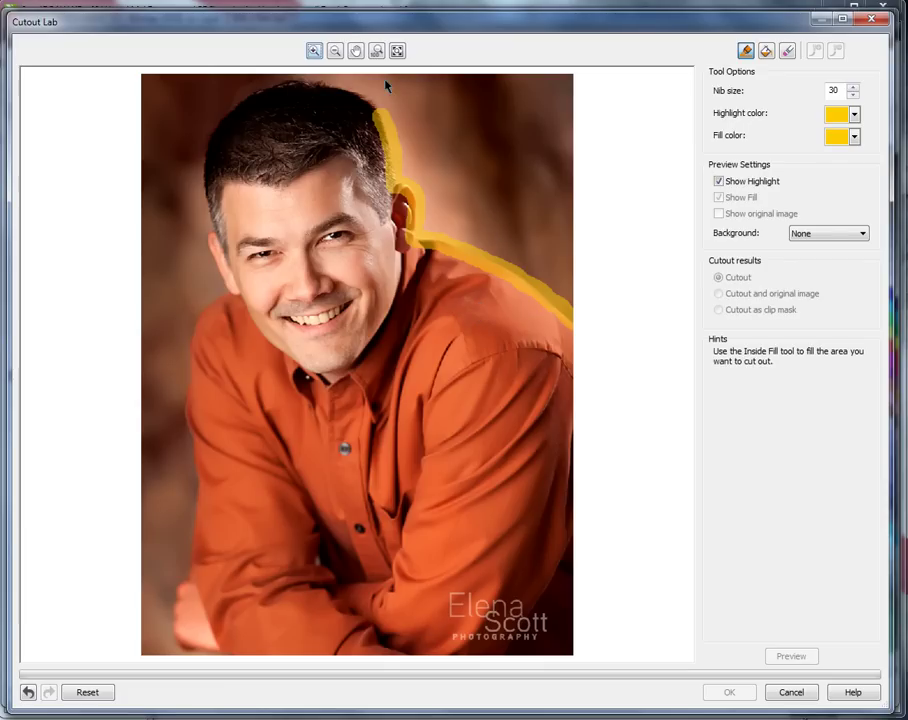
pyautogui.scroll(1, 352, 93)
pyautogui.moveTo(383, 125)
pyautogui.mouseDown()
pyautogui.moveTo(346, 94)
pyautogui.moveTo(265, 86)
pyautogui.moveTo(175, 128)
pyautogui.moveTo(153, 177)
pyautogui.moveTo(150, 215)
pyautogui.moveTo(162, 281)
pyautogui.moveTo(154, 293)
pyautogui.moveTo(185, 372)
pyautogui.moveTo(162, 379)
pyautogui.moveTo(139, 408)
pyautogui.moveTo(131, 482)
pyautogui.mouseUp()
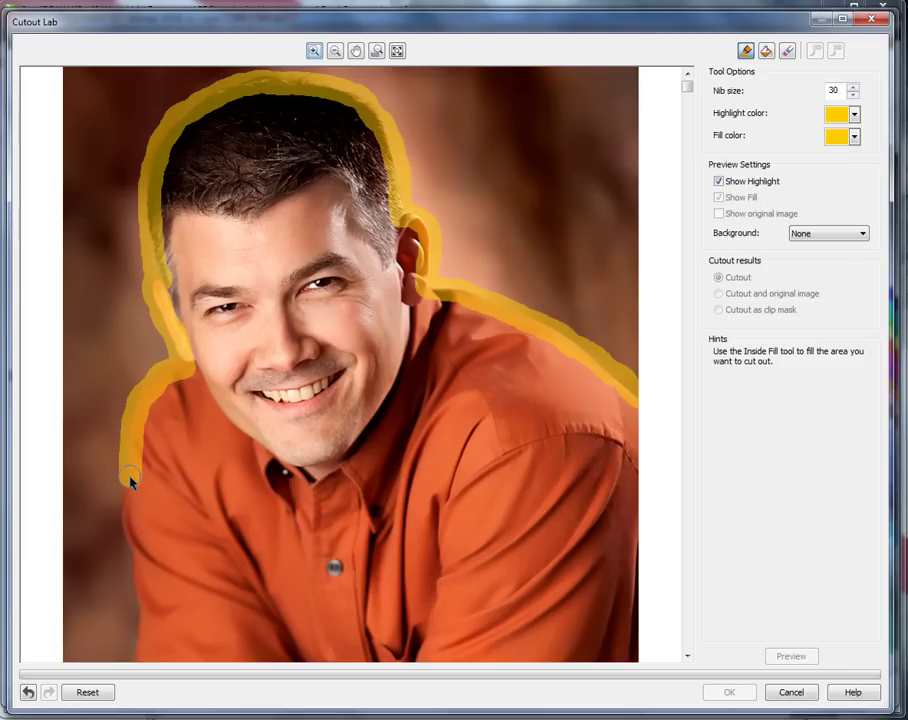
# Step: Continue the highlight down the shirt's left side and along the photo's bottom edge
pyautogui.scroll(-1, 128, 481)
pyautogui.scroll(1, 189, 457)
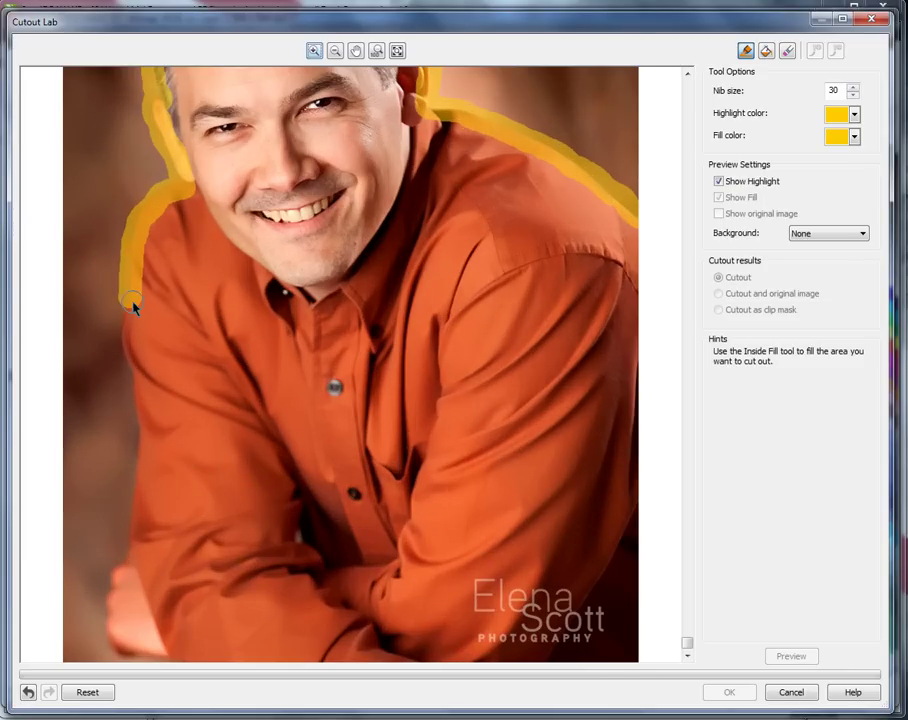
pyautogui.moveTo(130, 305)
pyautogui.mouseDown()
pyautogui.moveTo(139, 465)
pyautogui.moveTo(133, 564)
pyautogui.moveTo(113, 579)
pyautogui.moveTo(106, 636)
pyautogui.moveTo(132, 658)
pyautogui.mouseUp()
pyautogui.scroll(-2, 140, 640)
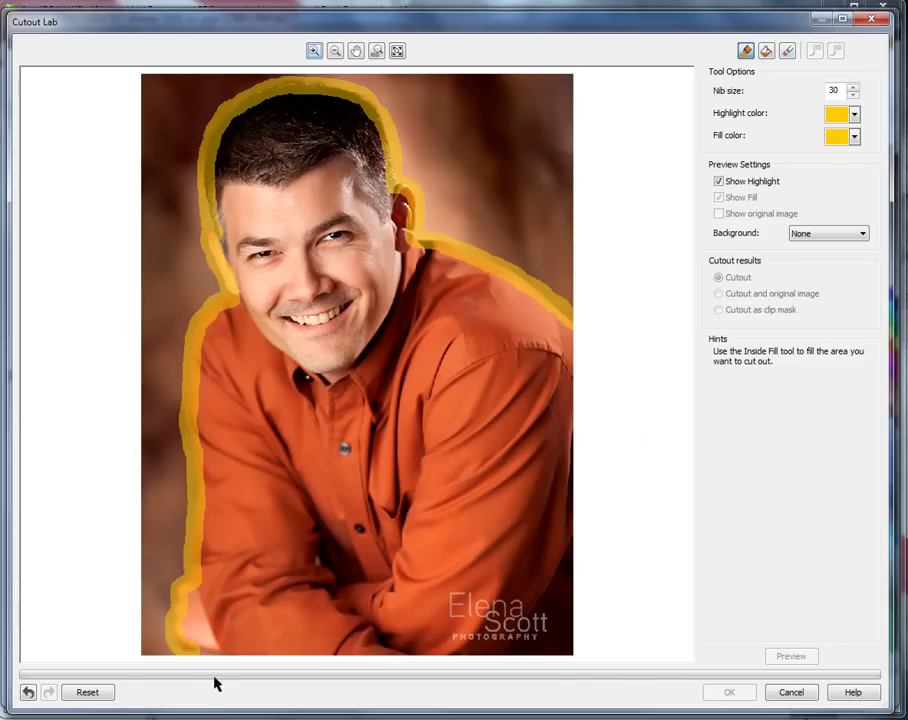
pyautogui.moveTo(199, 655)
pyautogui.mouseDown()
pyautogui.moveTo(569, 654)
pyautogui.moveTo(570, 322)
pyautogui.mouseUp()
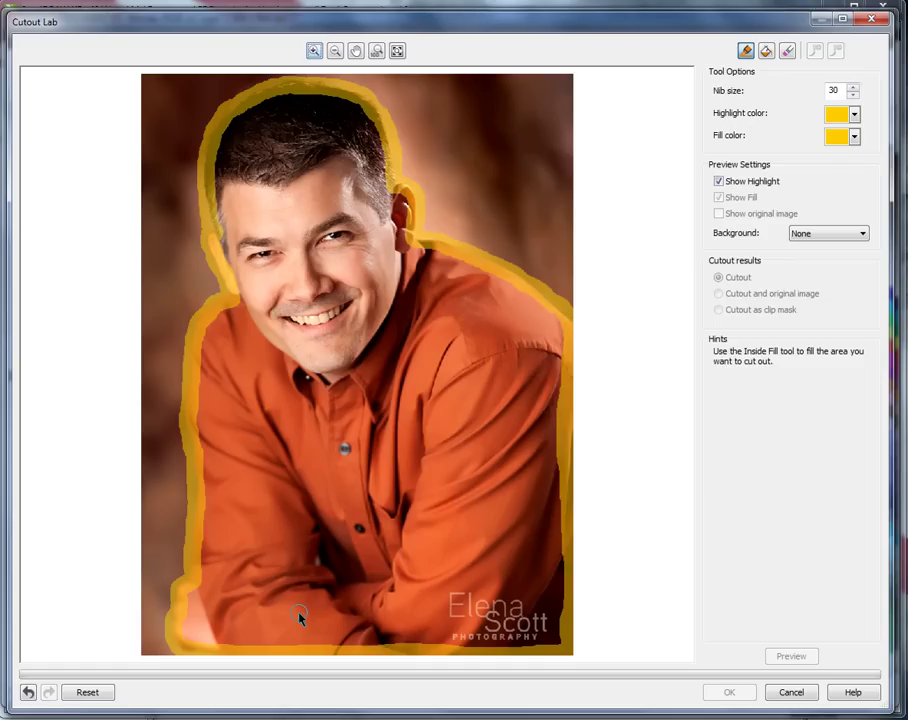
pyautogui.click(766, 53)
# Step: Fill inside the highlighted outline and preview the man on a transparent background
pyautogui.click(398, 392)
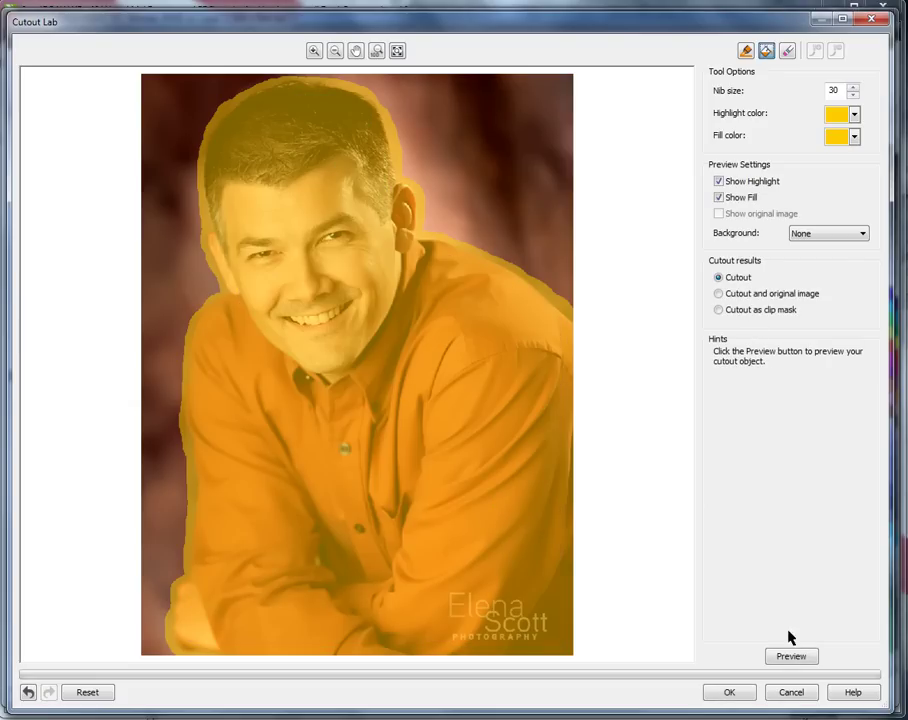
pyautogui.click(781, 658)
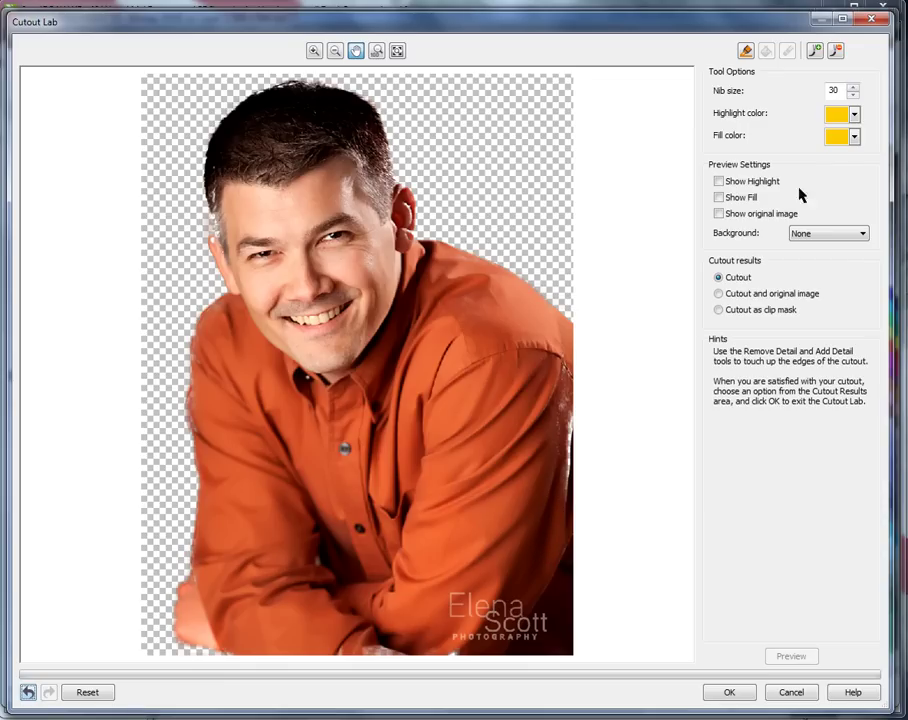
# Step: Use Add Detail to restore the shirt's right edge and the hand's edge at bottom left
pyautogui.click(816, 54)
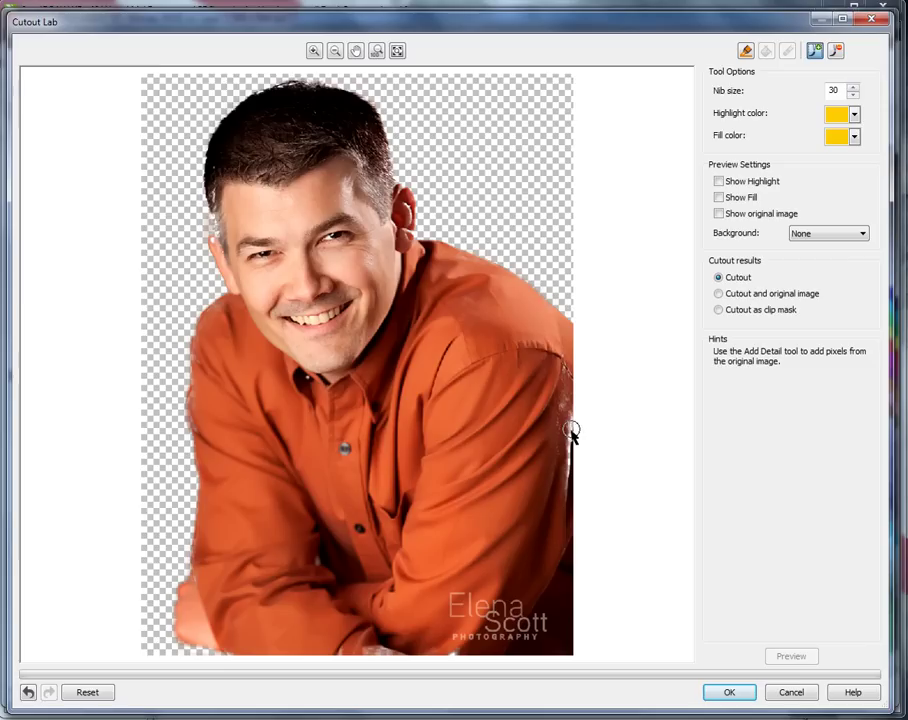
pyautogui.scroll(1, 572, 435)
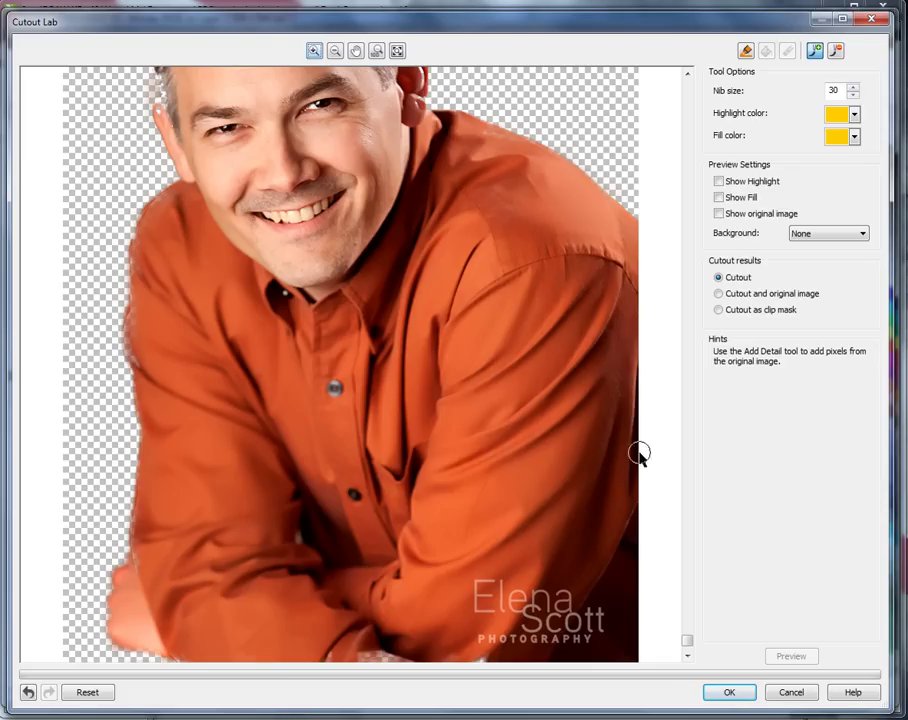
pyautogui.moveTo(638, 428); pyautogui.dragTo(638, 247)
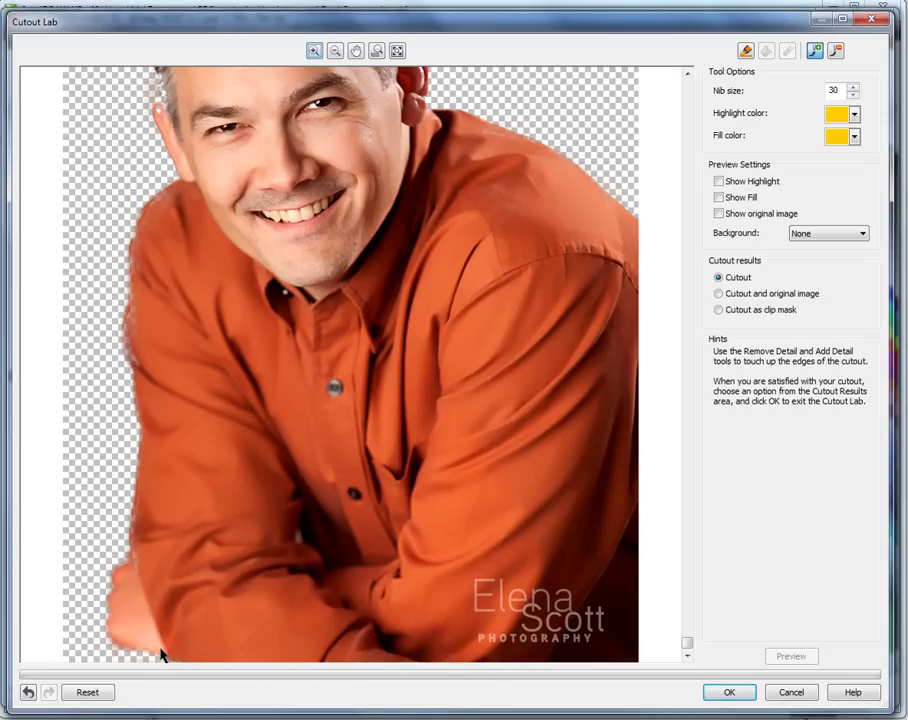
pyautogui.click(110, 598)
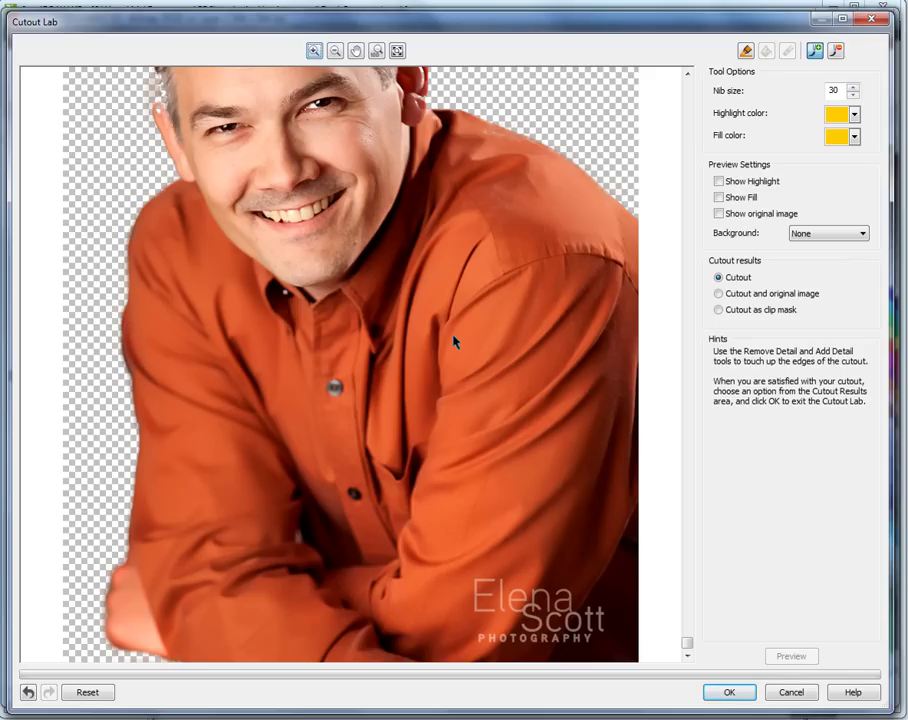
pyautogui.scroll(-1, 453, 342)
pyautogui.scroll(2, 481, 276)
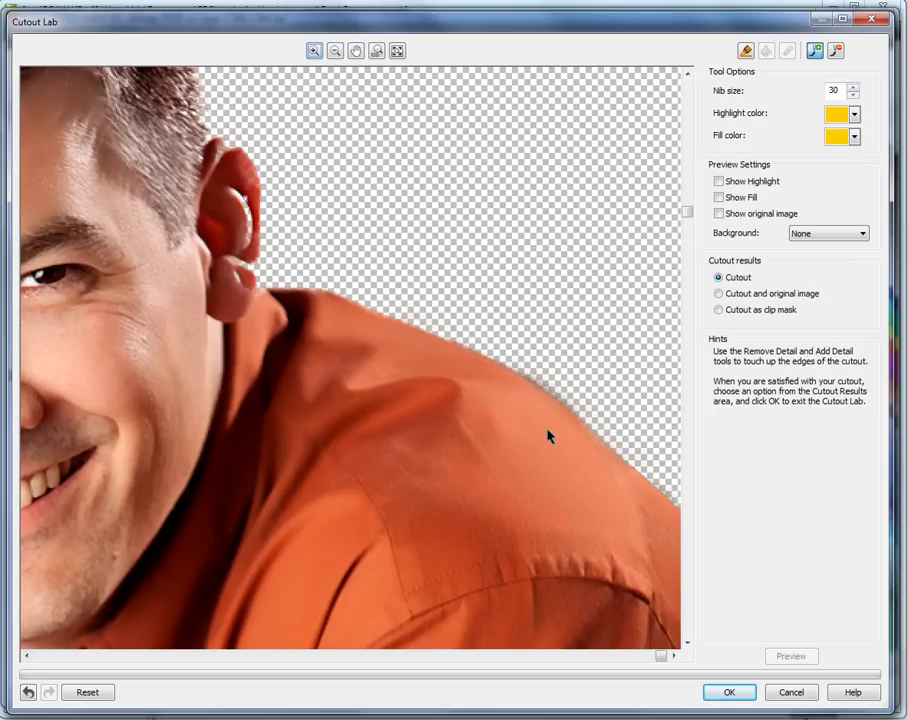
# Step: Zoom in and paint back detail beside the ear lobe and along the ear's top and right side
pyautogui.scroll(1, 391, 339)
pyautogui.scroll(1, 325, 367)
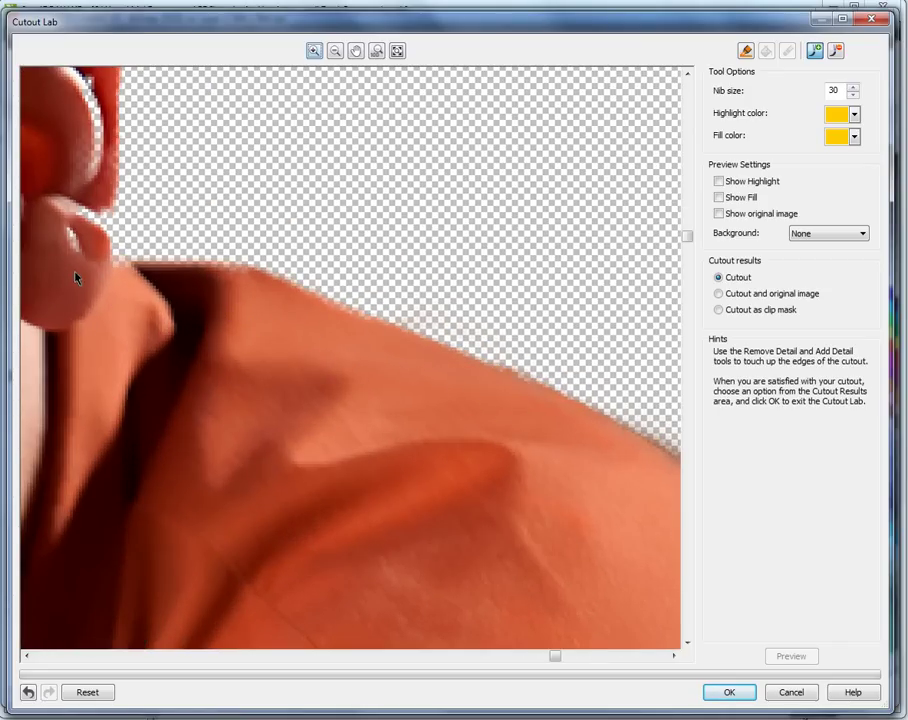
pyautogui.hscroll(-2, 70, 260)
pyautogui.moveTo(89, 205)
pyautogui.mouseDown()
pyautogui.moveTo(101, 239)
pyautogui.moveTo(128, 237)
pyautogui.moveTo(119, 284)
pyautogui.mouseUp()
pyautogui.scroll(-1, 119, 284)
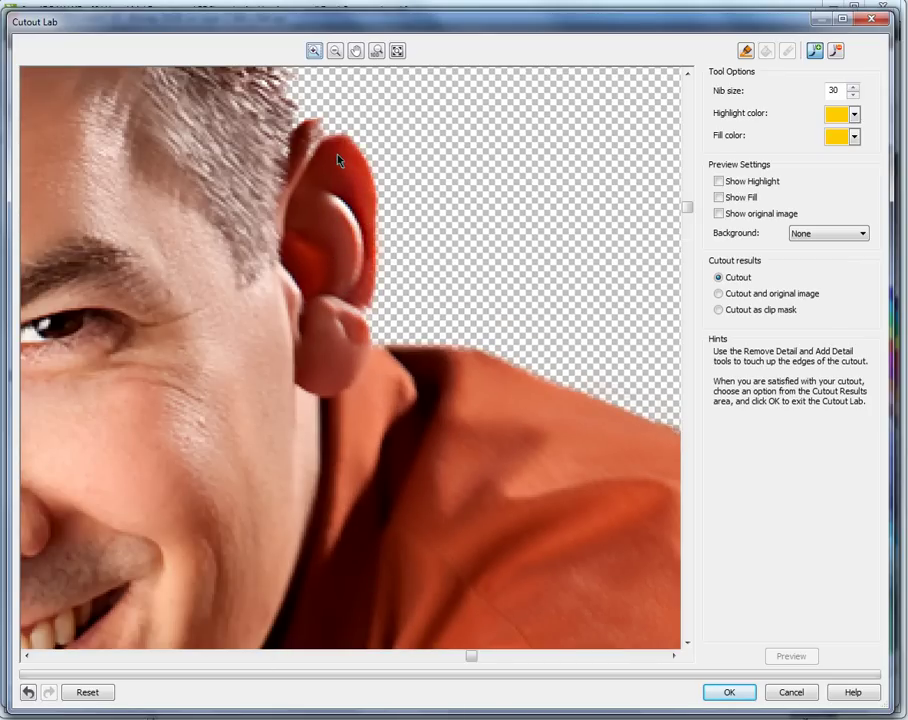
pyautogui.moveTo(347, 140)
pyautogui.mouseDown()
pyautogui.moveTo(355, 121)
pyautogui.moveTo(349, 150)
pyautogui.mouseUp()
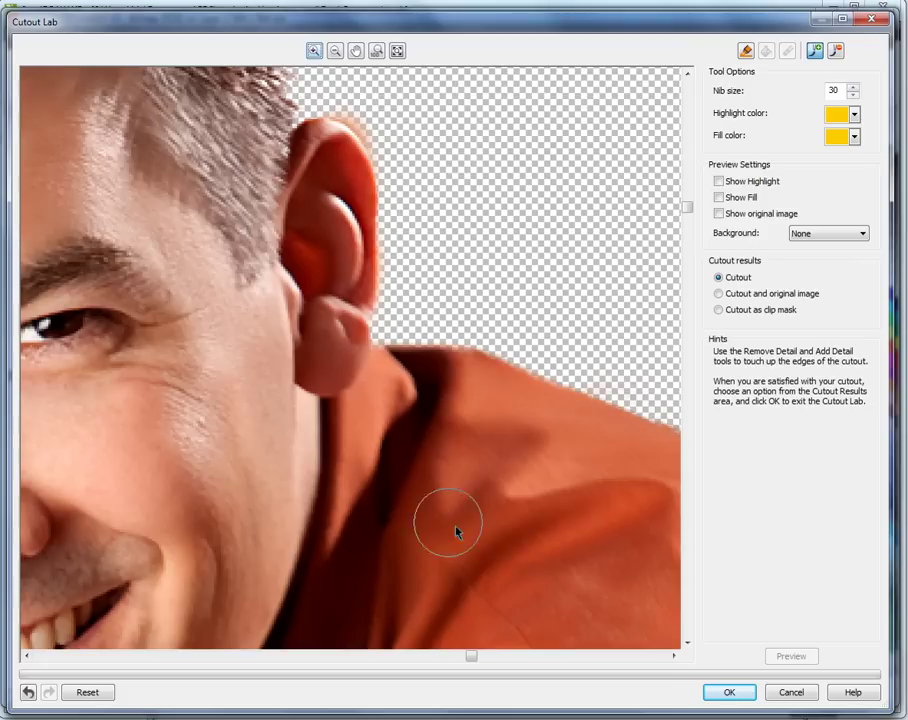
pyautogui.scroll(-1, 474, 538)
pyautogui.moveTo(273, 112)
pyautogui.mouseDown()
pyautogui.moveTo(290, 154)
pyautogui.moveTo(298, 245)
pyautogui.moveTo(278, 92)
pyautogui.moveTo(290, 230)
pyautogui.mouseUp()
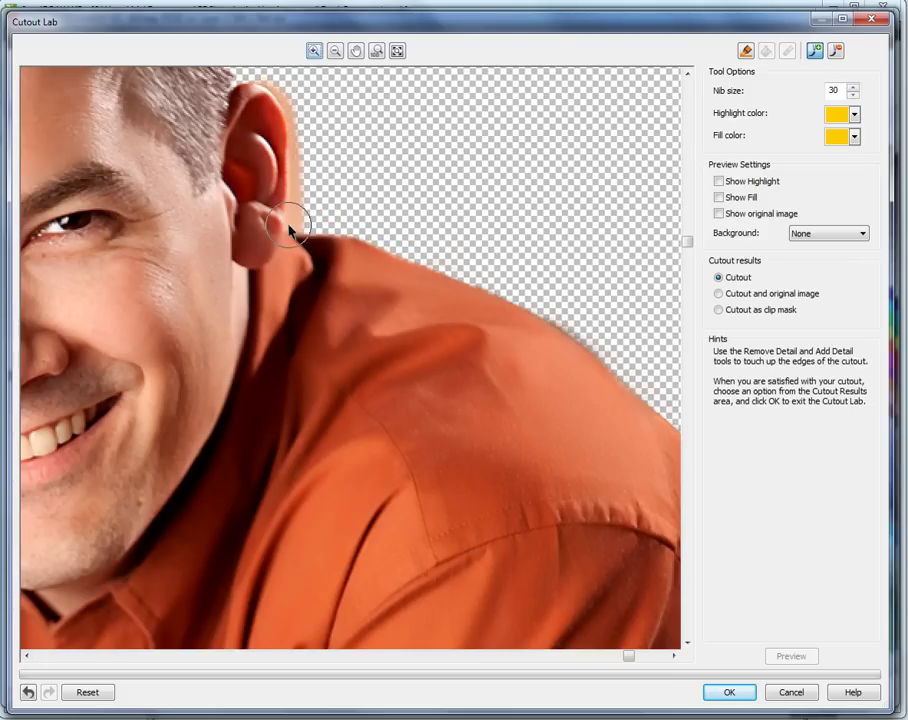
# Step: Restore the missing ear edge beside the face and its faded outer skin, then fit the cutout in view
pyautogui.scroll(-2, 407, 361)
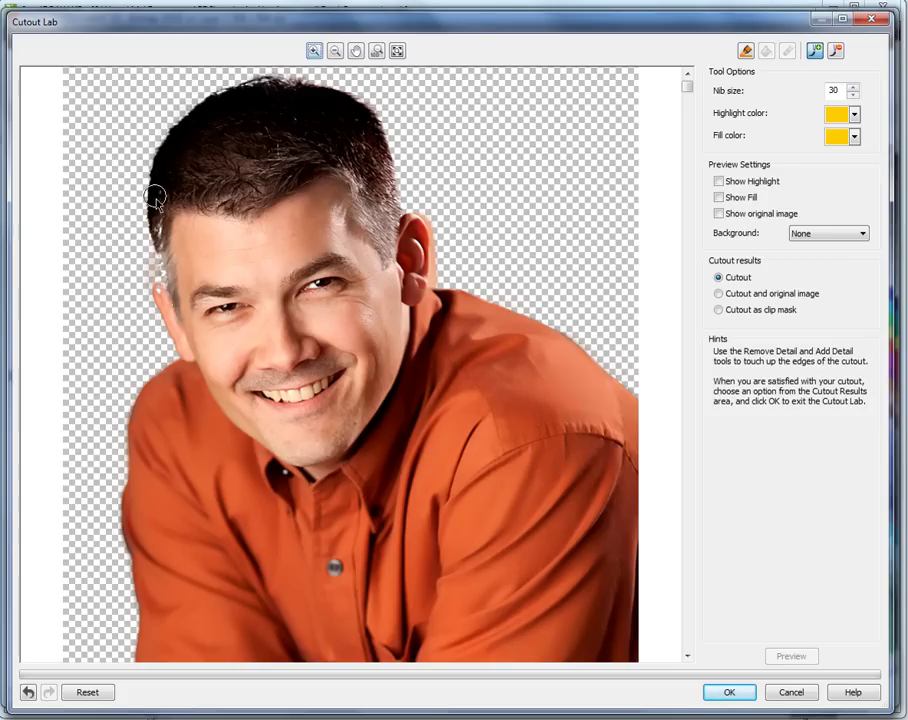
pyautogui.scroll(2, 155, 197)
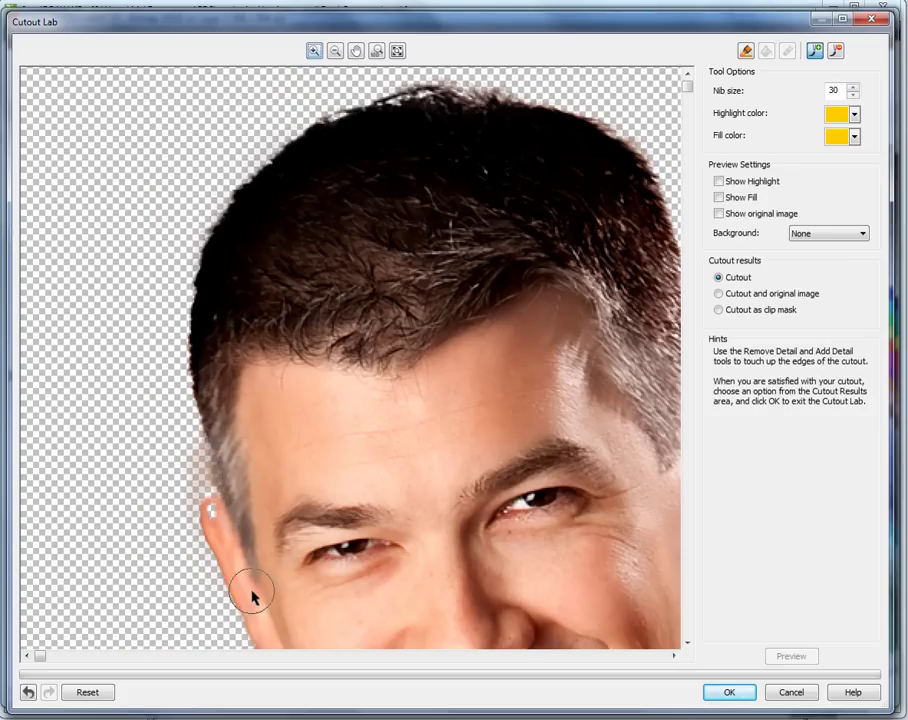
pyautogui.moveTo(219, 520)
pyautogui.mouseDown()
pyautogui.moveTo(211, 517)
pyautogui.moveTo(223, 521)
pyautogui.moveTo(213, 517)
pyautogui.moveTo(230, 489)
pyautogui.mouseUp()
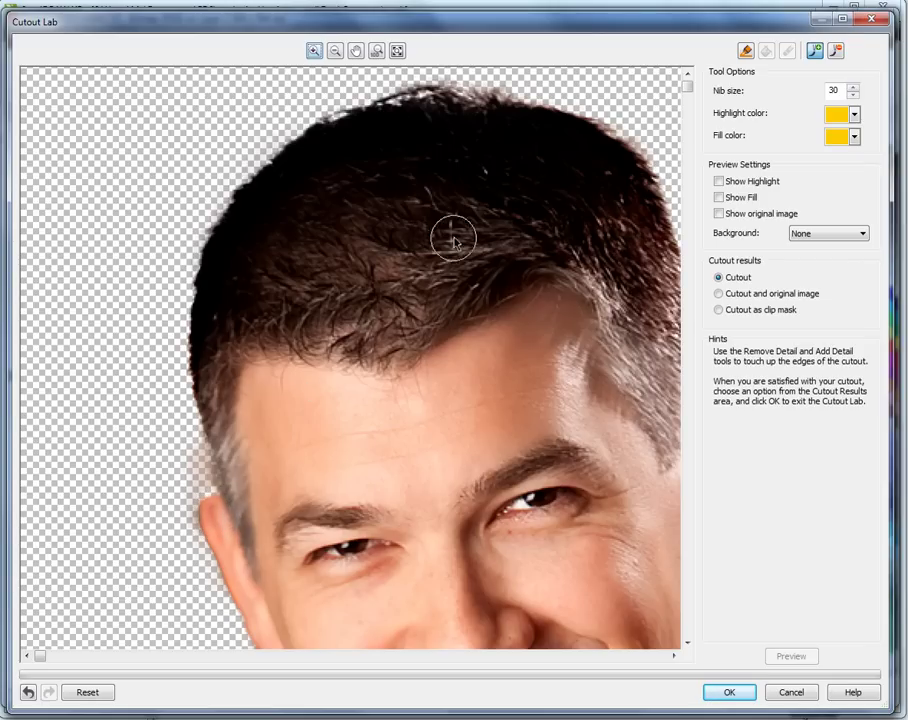
pyautogui.scroll(-2, 390, 308)
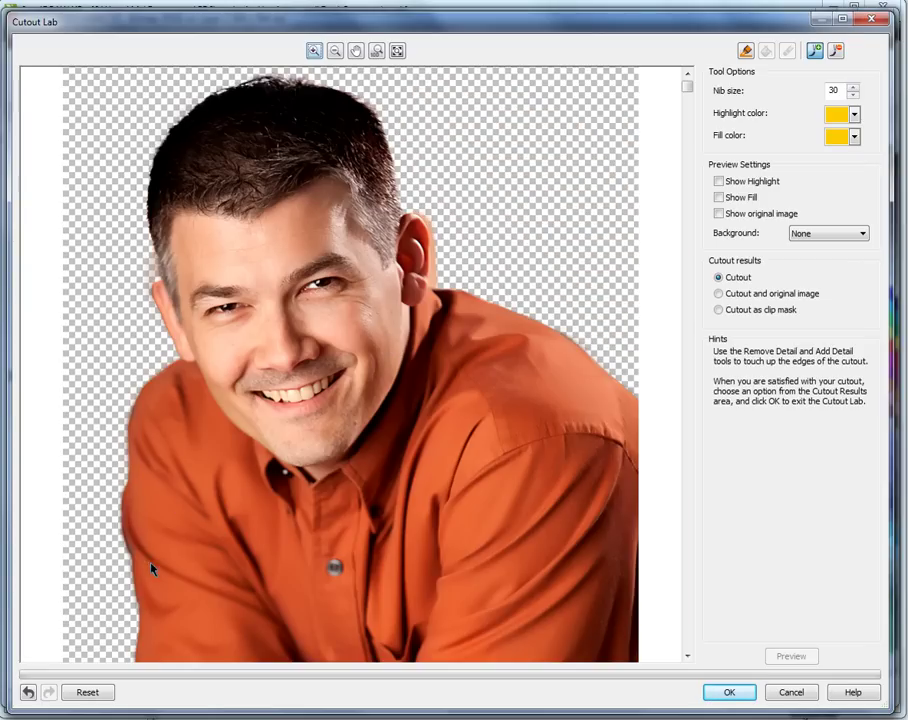
pyautogui.scroll(2, 140, 535)
pyautogui.scroll(-2, 210, 307)
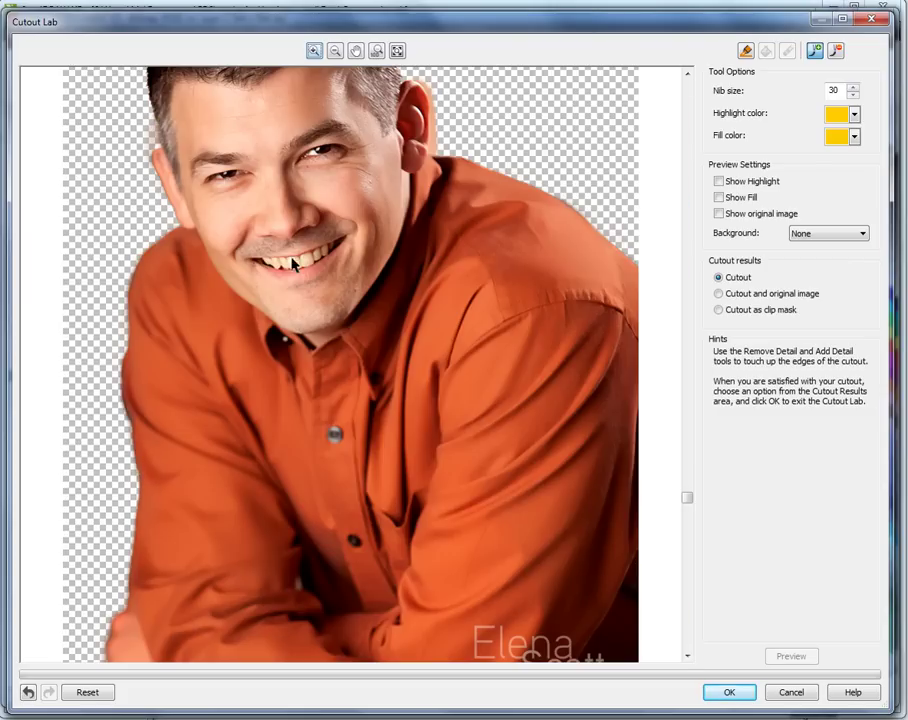
pyautogui.scroll(2, 157, 148)
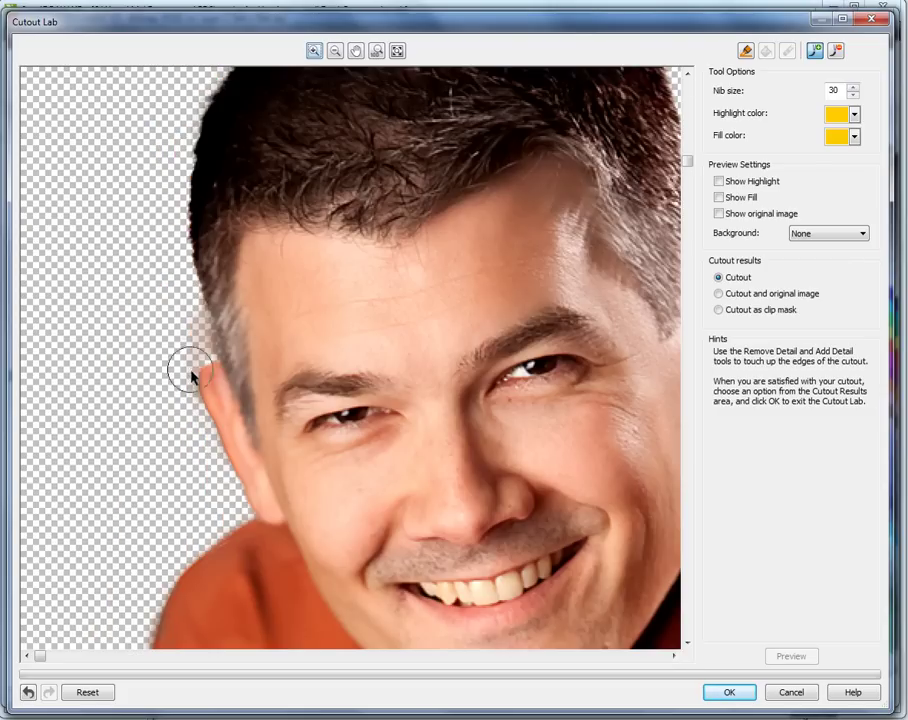
pyautogui.scroll(1, 205, 375)
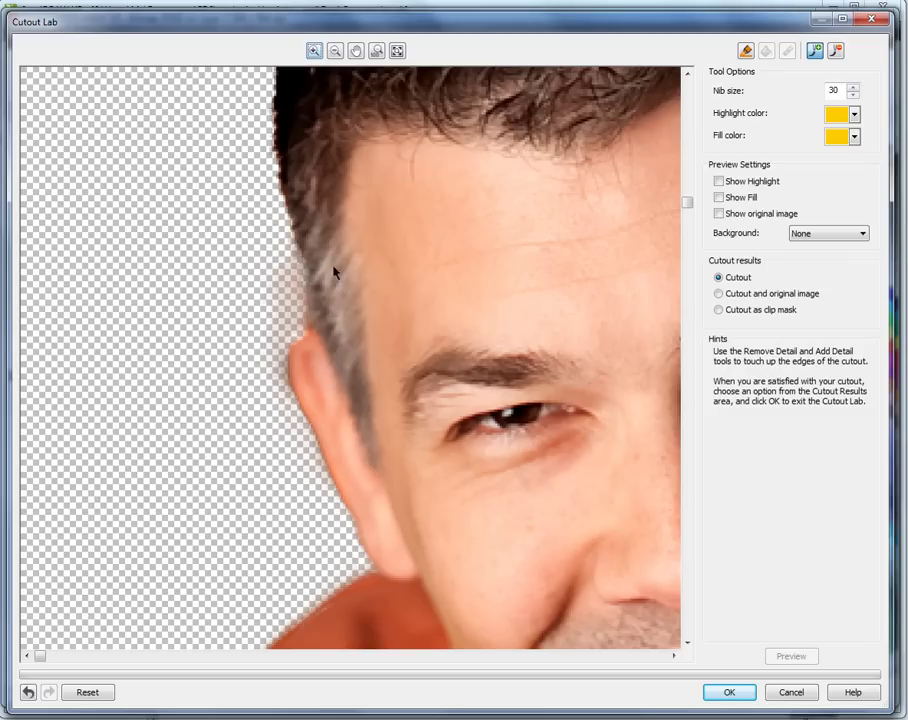
pyautogui.moveTo(320, 314); pyautogui.dragTo(308, 359)
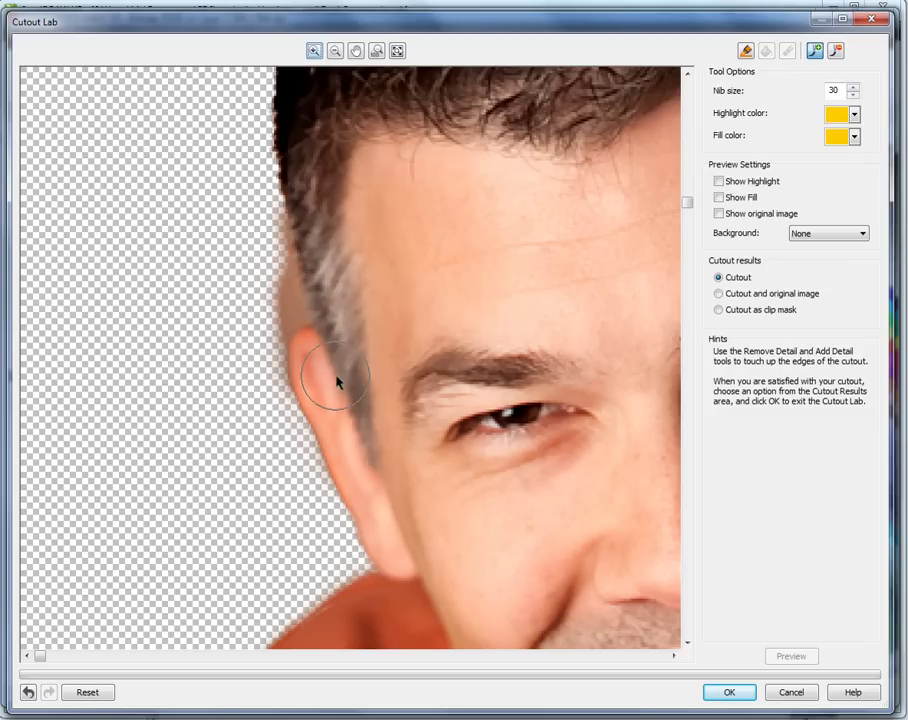
pyautogui.scroll(-2, 340, 371)
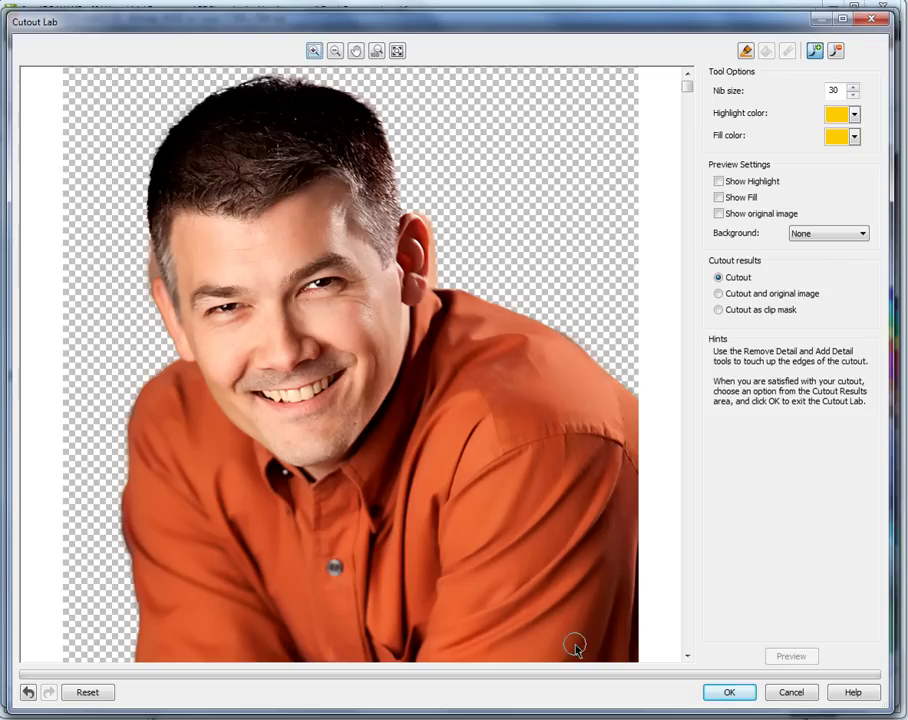
pyautogui.rightClick(437, 407)
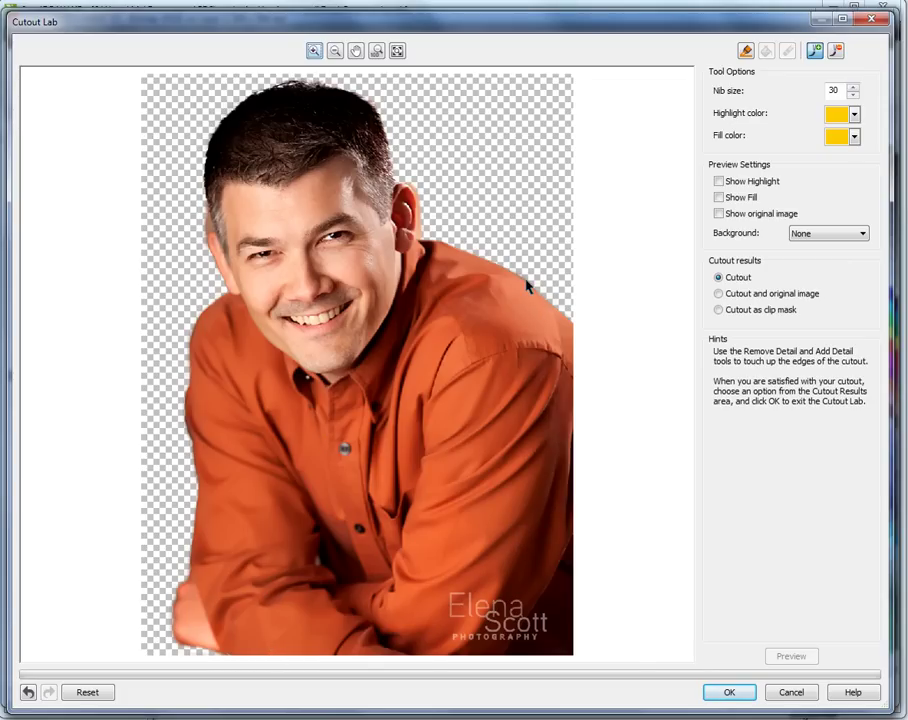
# Step: With Remove Detail at nib size 9, trim the soft halo off the right-hand ear's edge
pyautogui.scroll(3, 500, 288)
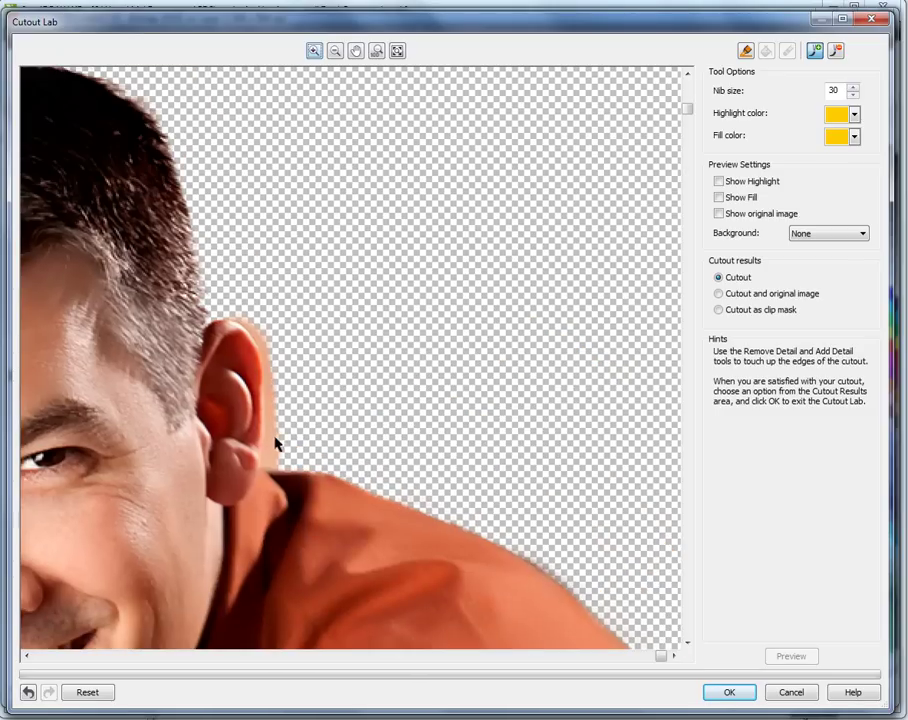
pyautogui.scroll(1, 245, 470)
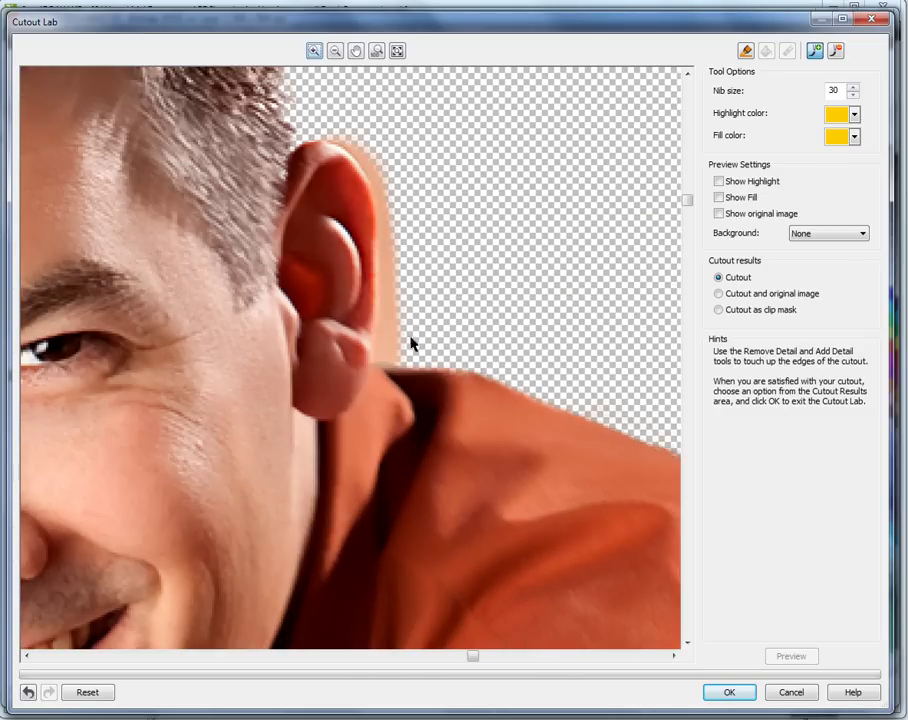
pyautogui.click(834, 50)
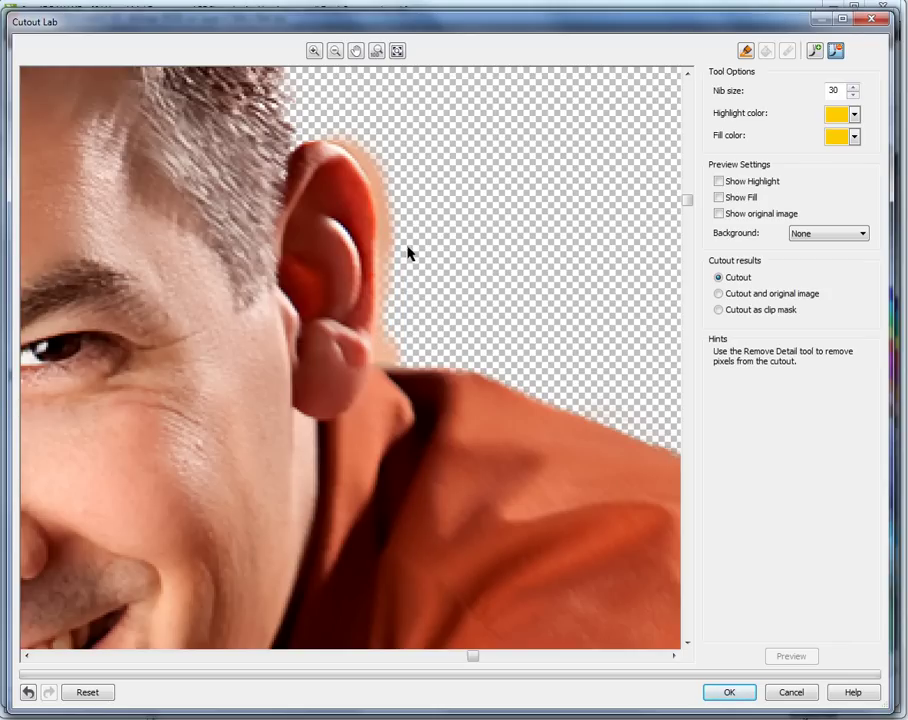
pyautogui.click(410, 289)
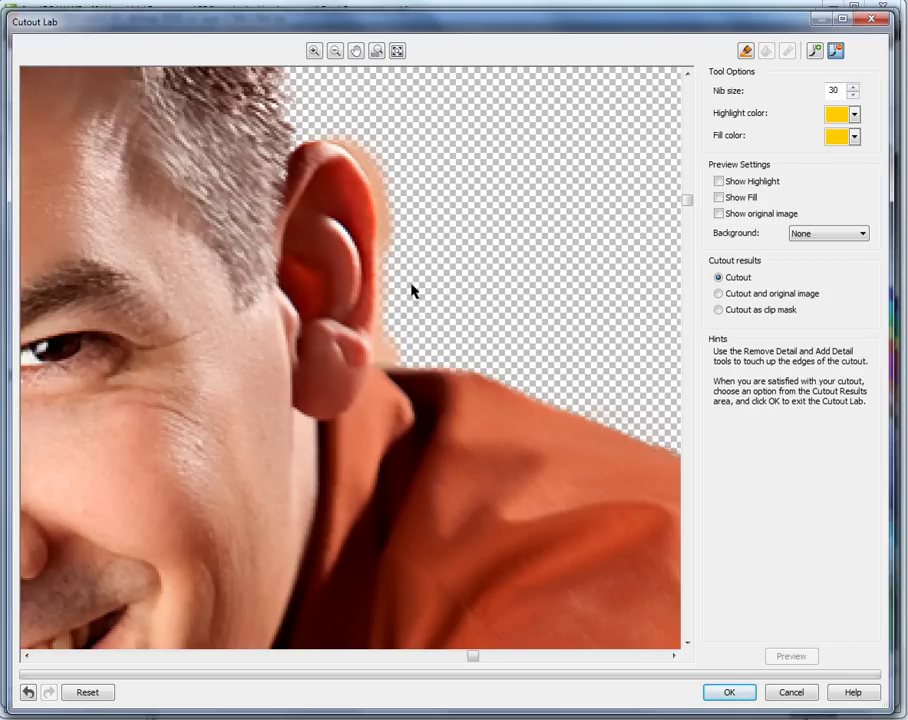
pyautogui.scroll(-5, 410, 300)
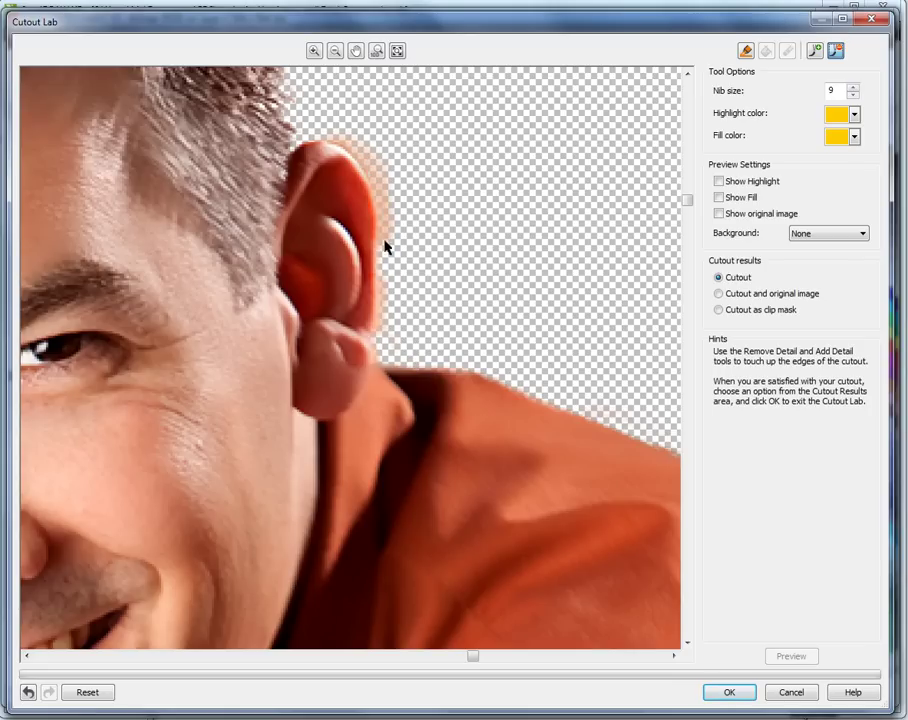
pyautogui.moveTo(387, 215)
pyautogui.mouseDown()
pyautogui.moveTo(380, 176)
pyautogui.moveTo(334, 135)
pyautogui.moveTo(391, 183)
pyautogui.moveTo(375, 152)
pyautogui.moveTo(388, 230)
pyautogui.mouseUp()
pyautogui.scroll(1, 382, 236)
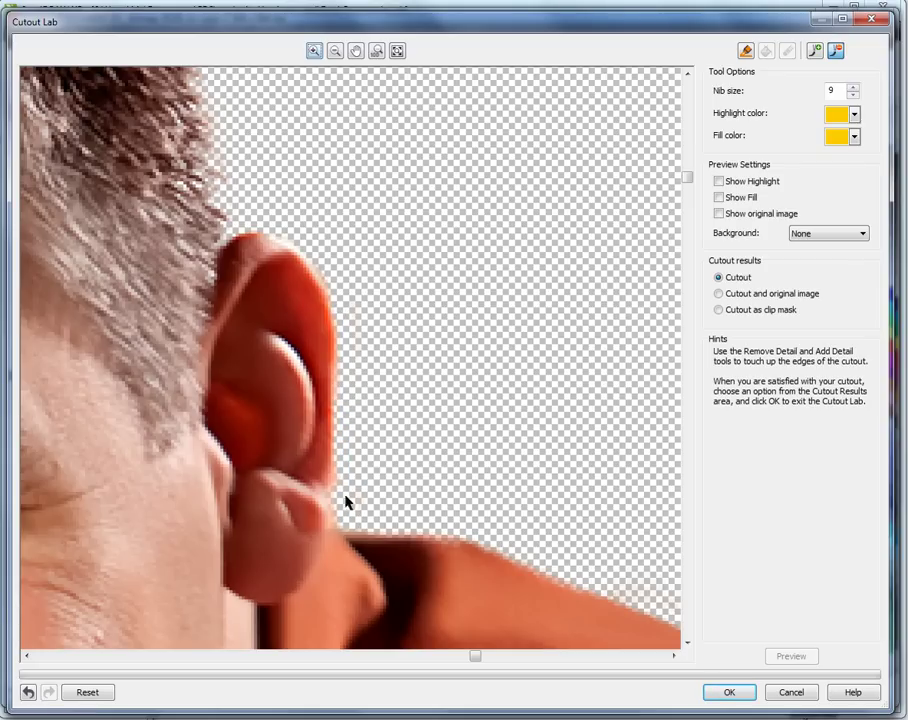
pyautogui.scroll(-3, 434, 405)
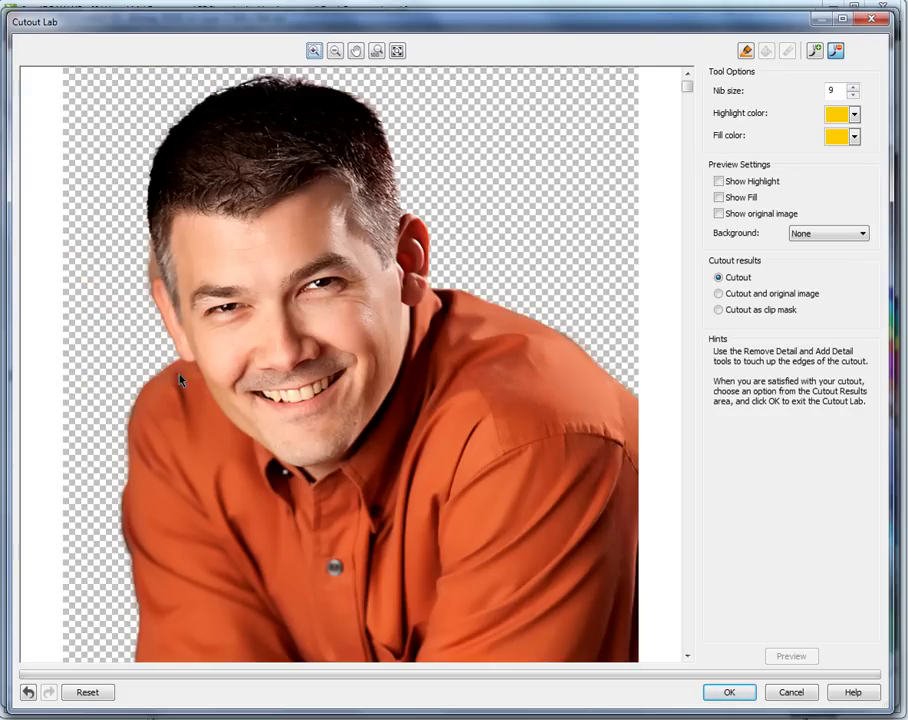
# Step: Erase the stray brownish fringe pixels along the hairline beside the left-hand ear, then fit to view
pyautogui.scroll(3, 116, 258)
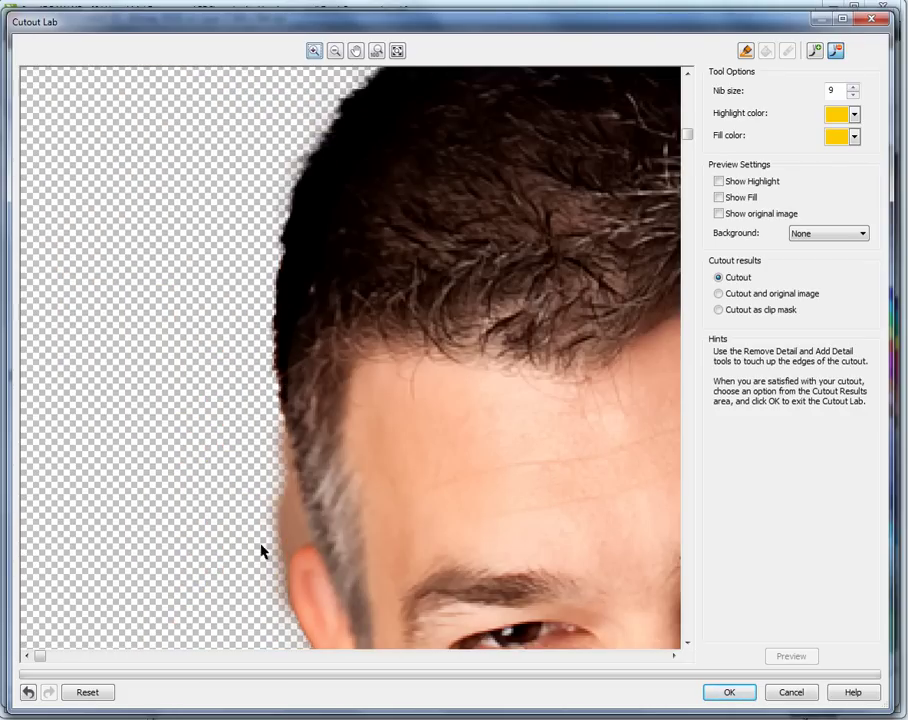
pyautogui.scroll(-5, 297, 545)
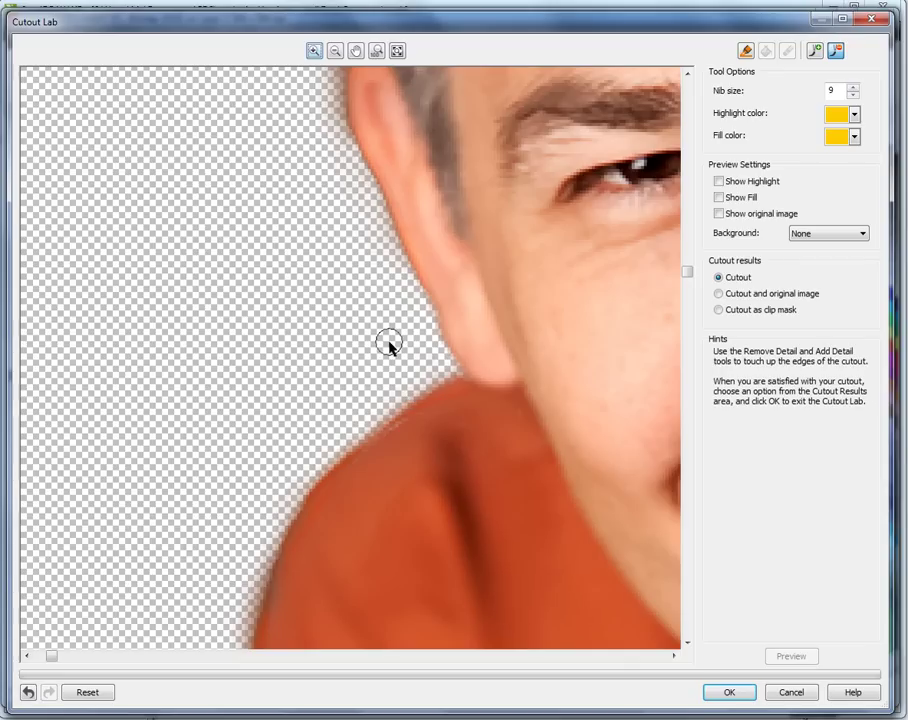
pyautogui.click(815, 50)
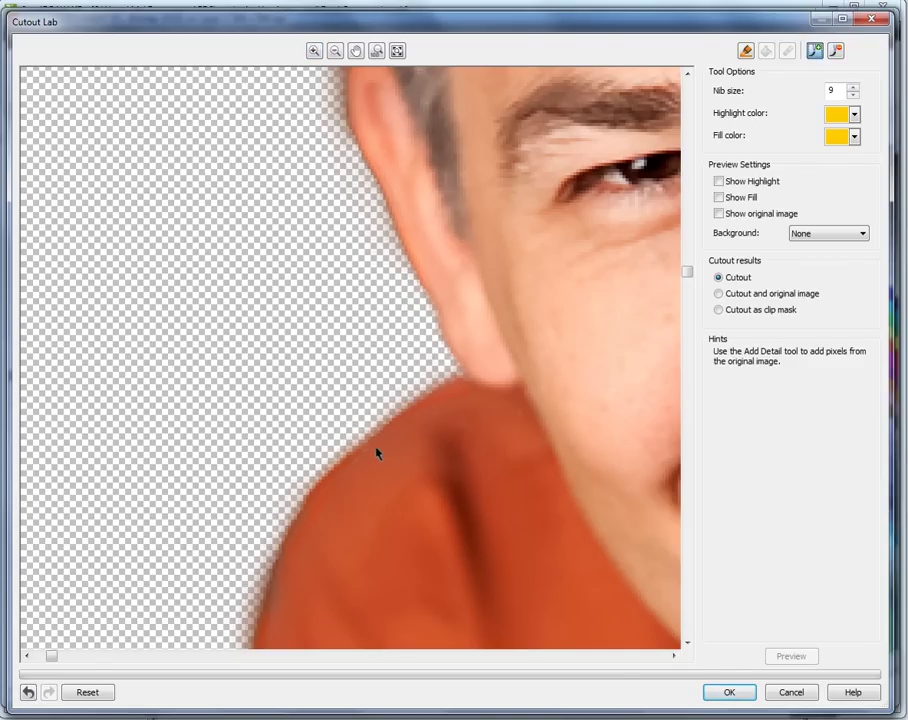
pyautogui.moveTo(325, 525); pyautogui.dragTo(380, 516)
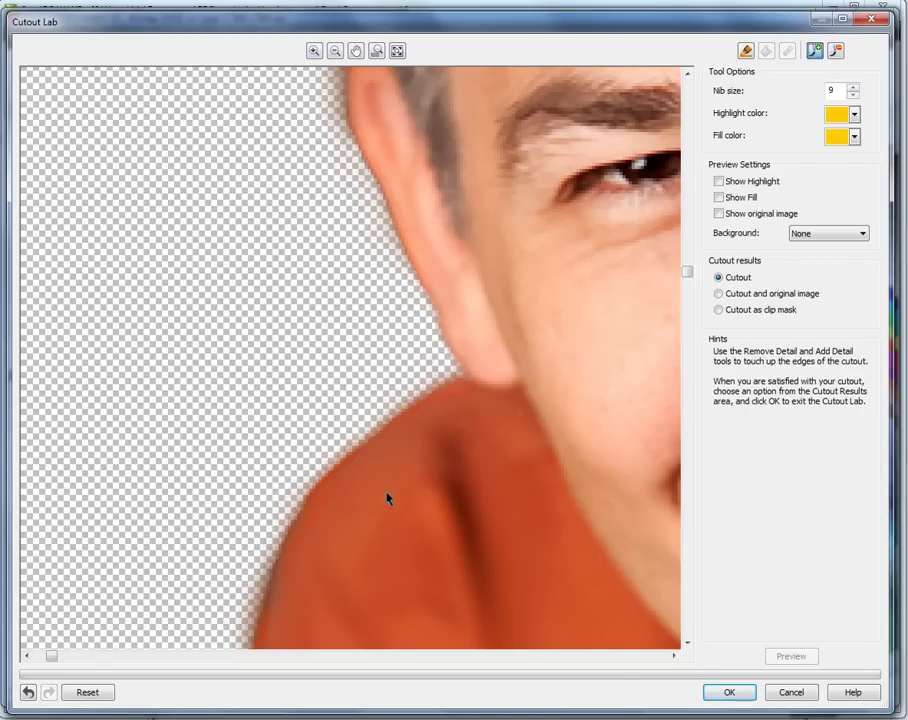
pyautogui.click(836, 51)
pyautogui.scroll(-2, 445, 157)
pyautogui.scroll(2, 331, 239)
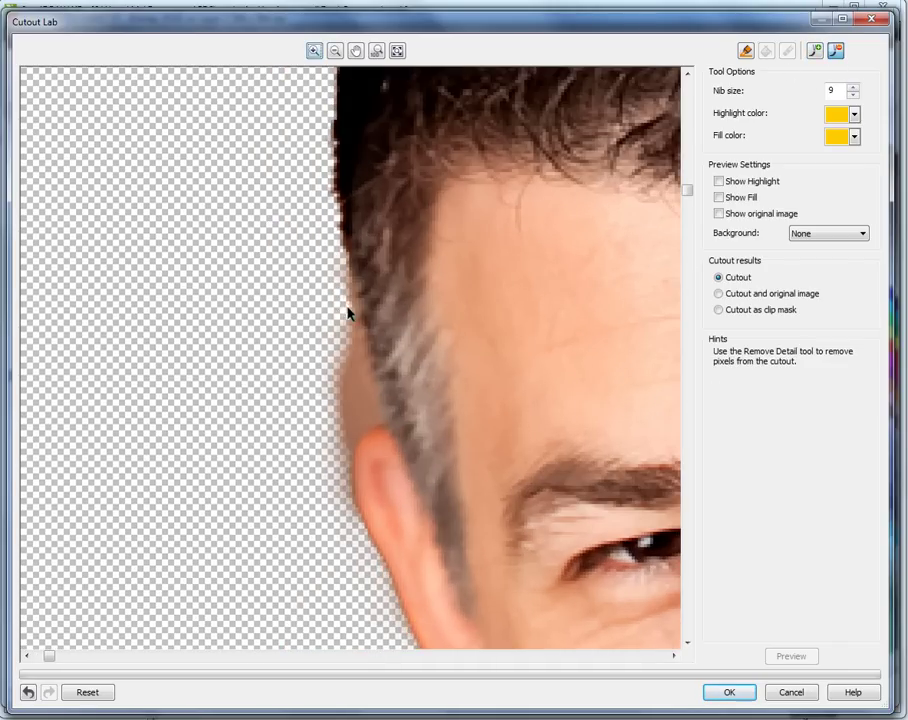
pyautogui.moveTo(349, 318)
pyautogui.mouseDown()
pyautogui.moveTo(361, 388)
pyautogui.moveTo(350, 283)
pyautogui.moveTo(383, 426)
pyautogui.moveTo(377, 414)
pyautogui.moveTo(358, 433)
pyautogui.moveTo(342, 489)
pyautogui.moveTo(340, 372)
pyautogui.mouseUp()
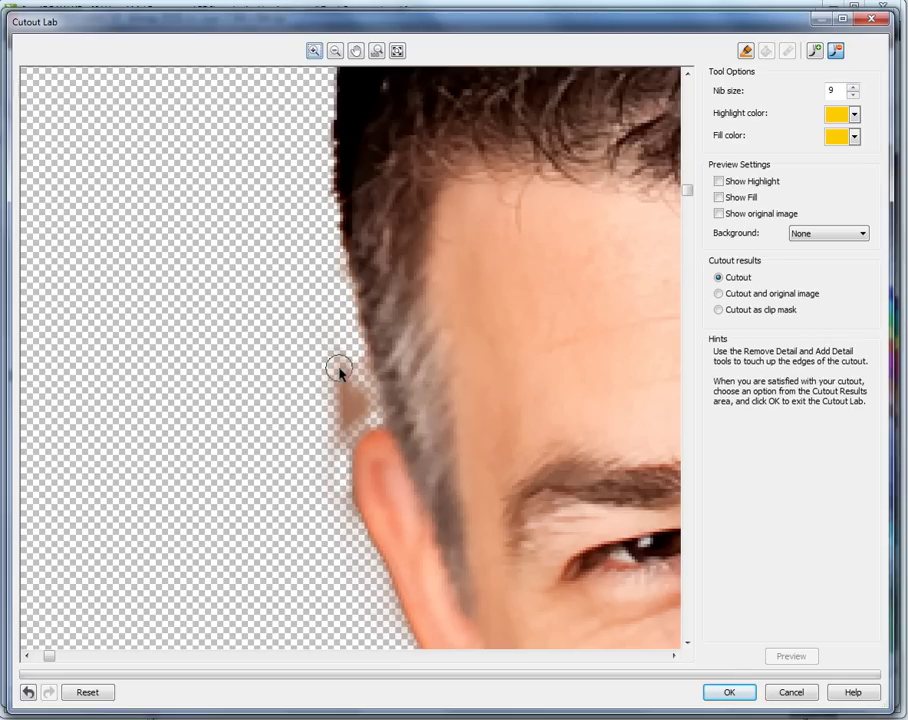
pyautogui.moveTo(342, 420)
pyautogui.mouseDown()
pyautogui.moveTo(355, 361)
pyautogui.moveTo(365, 378)
pyautogui.moveTo(359, 362)
pyautogui.moveTo(337, 361)
pyautogui.moveTo(365, 393)
pyautogui.moveTo(344, 438)
pyautogui.moveTo(368, 402)
pyautogui.moveTo(362, 380)
pyautogui.moveTo(343, 394)
pyautogui.moveTo(343, 370)
pyautogui.moveTo(371, 416)
pyautogui.moveTo(349, 430)
pyautogui.moveTo(343, 470)
pyautogui.moveTo(340, 456)
pyautogui.moveTo(345, 536)
pyautogui.mouseUp()
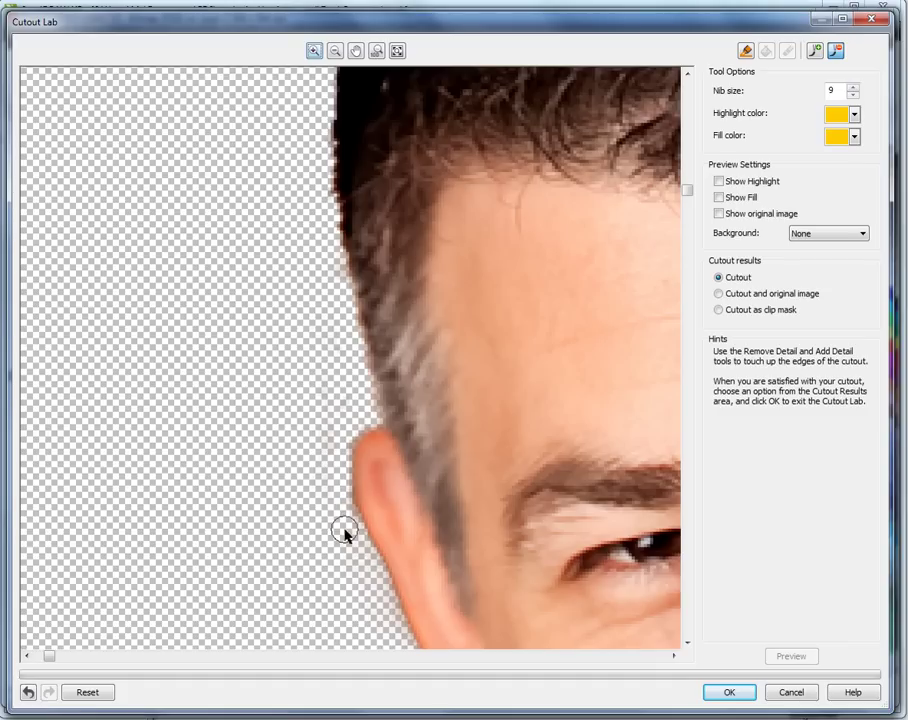
pyautogui.press('F4')
pyautogui.press('F4')
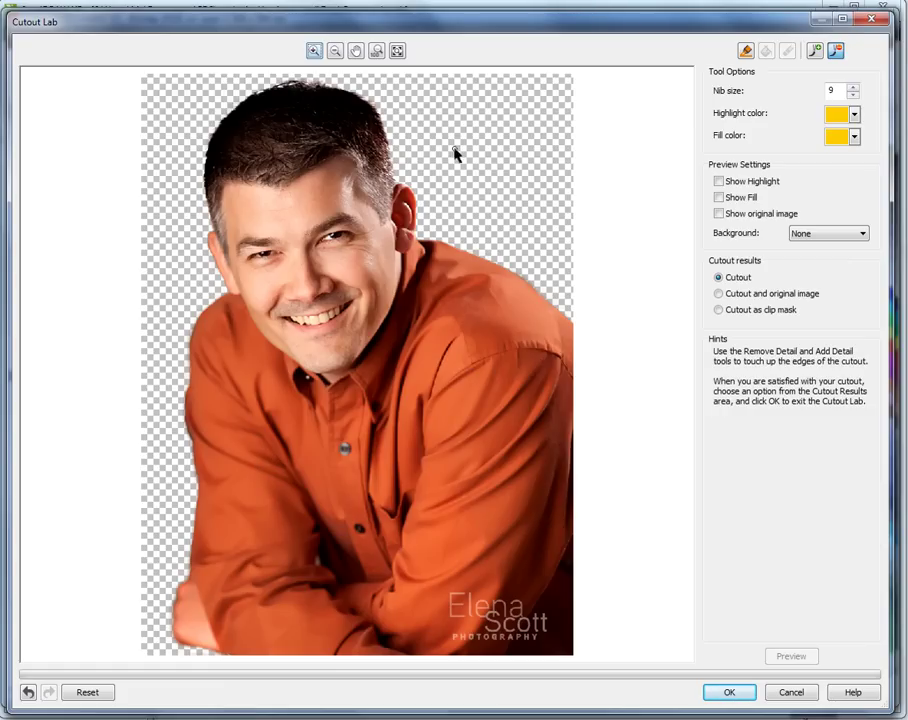
# Step: Accept the cutout, save the image, and close PHOTO-PAINT to return to the business card
pyautogui.click(724, 692)
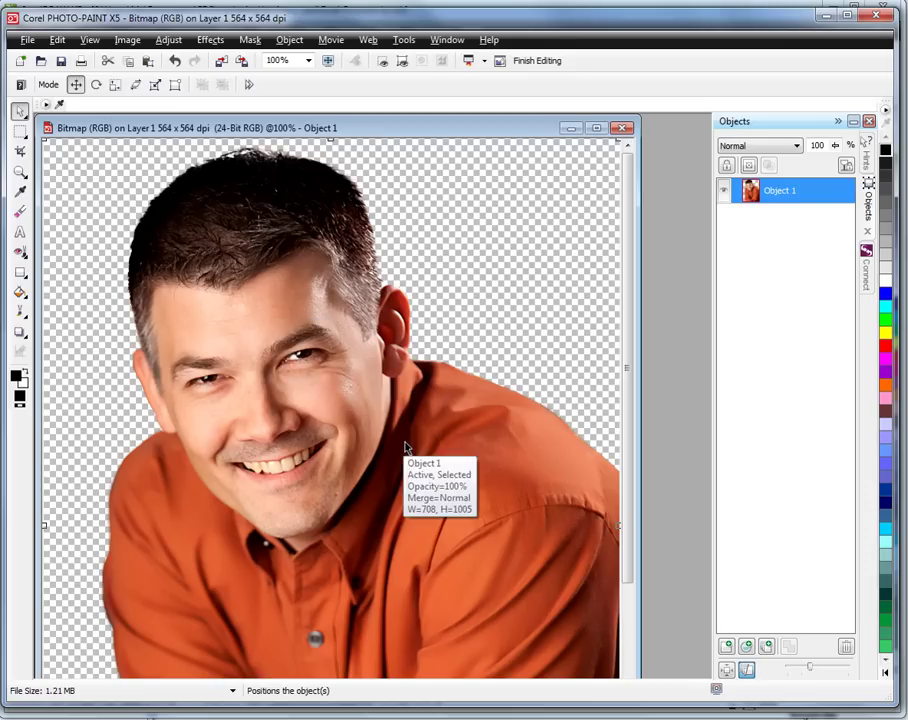
pyautogui.scroll(-2, 525, 497)
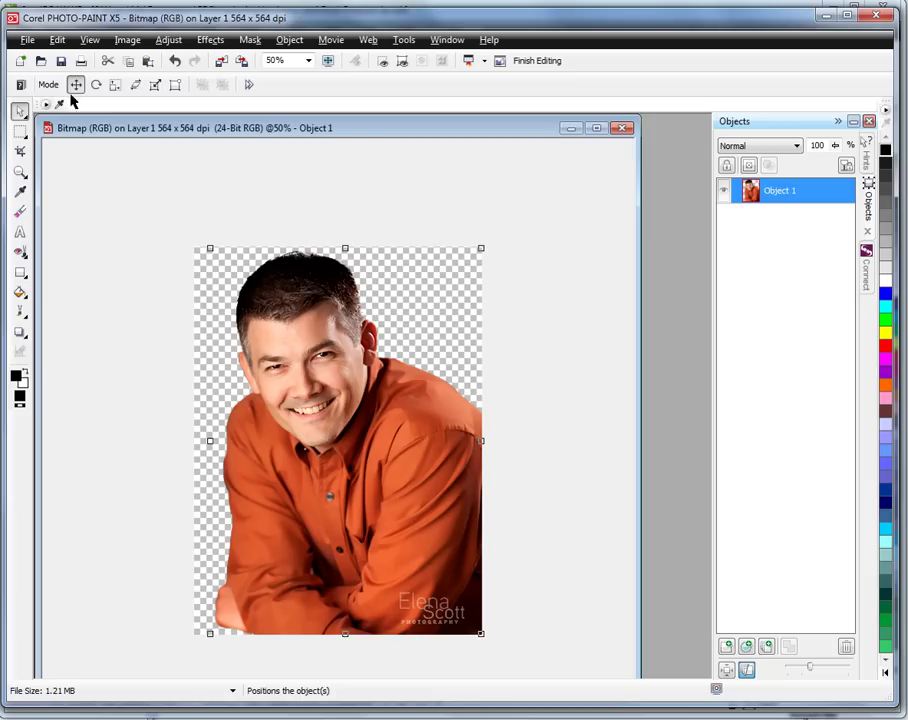
pyautogui.click(62, 62)
pyautogui.click(873, 17)
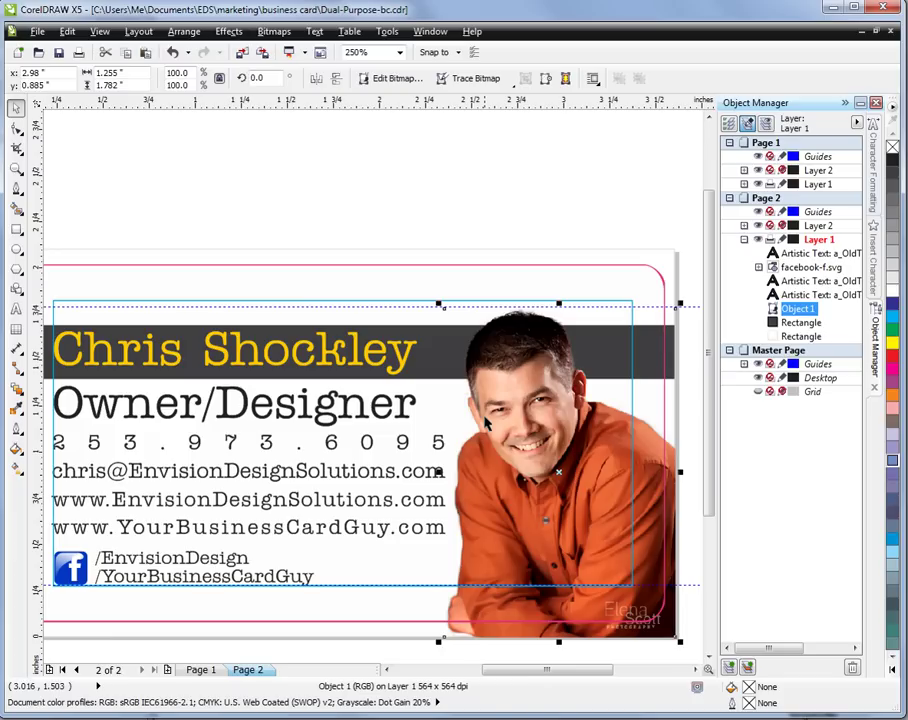
# Step: Deselect the cutout portrait and zoom to fit the whole business card in view
pyautogui.click(525, 205)
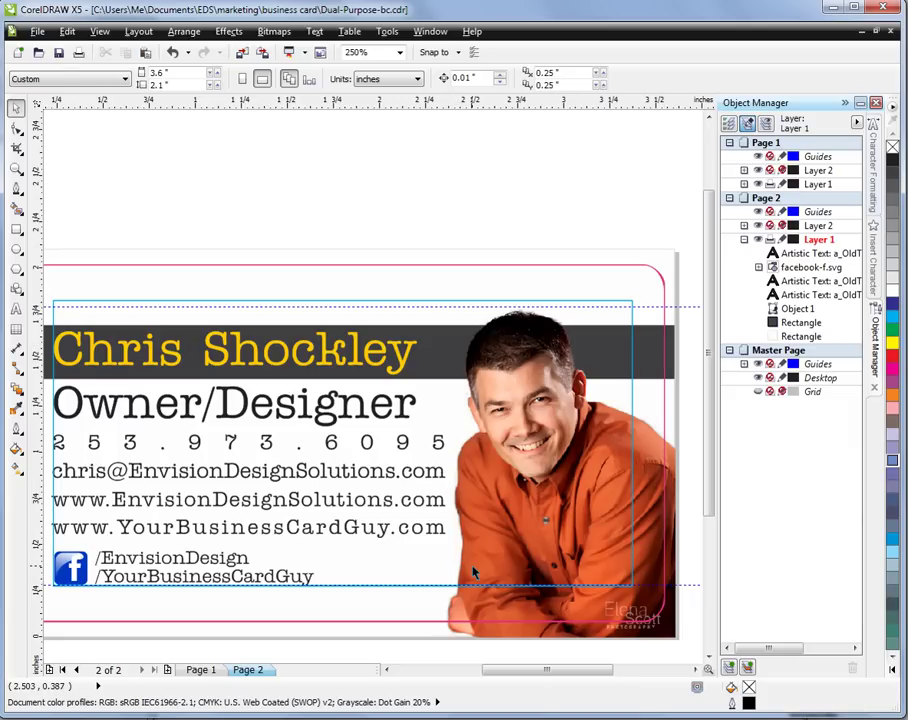
pyautogui.hotkey('shift', 'F4')
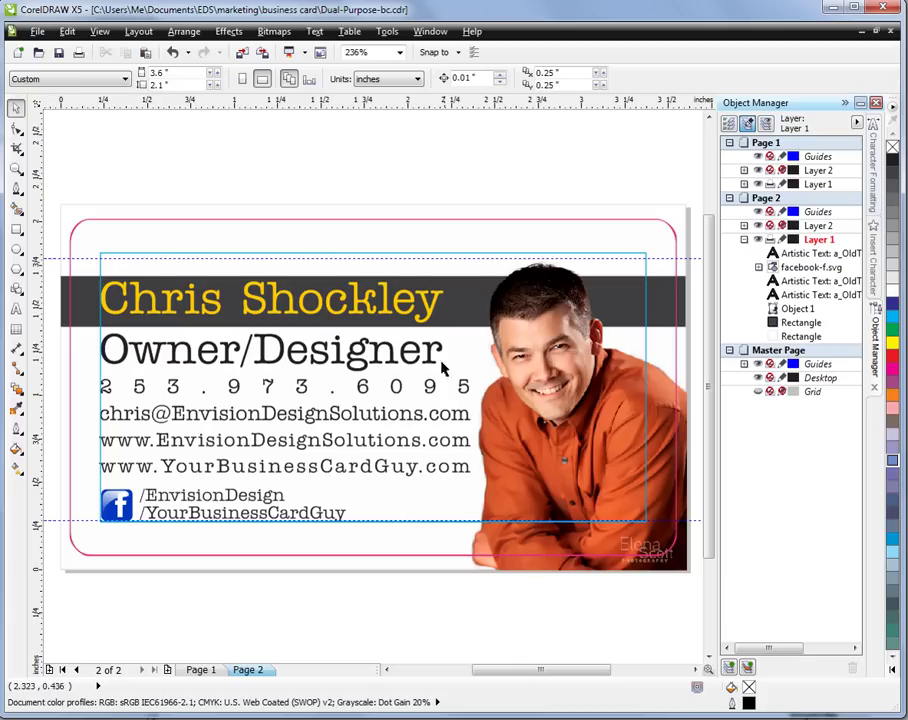